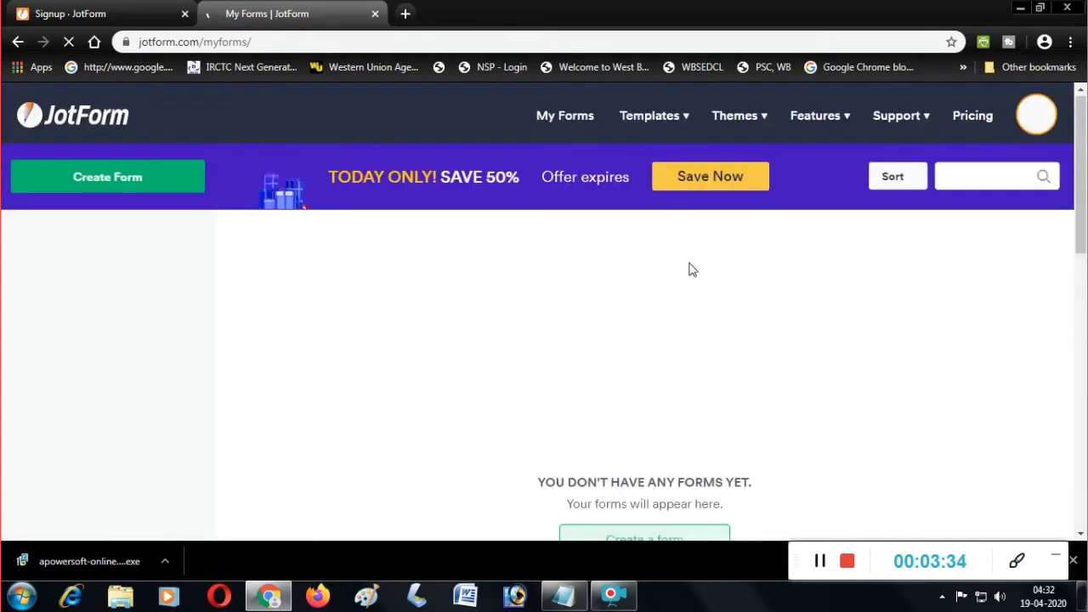
Let My Forms finish loading and close the 'Today Only! Save 50%' pricing popup.
scroll(731, 272, down, 4)
scroll(528, 218, up, 2)
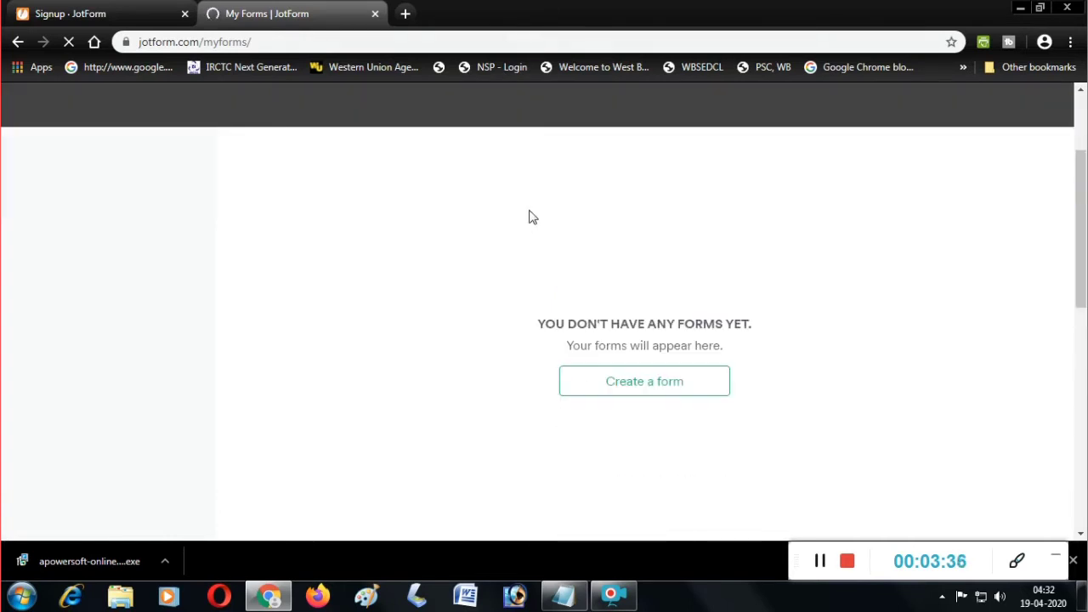
scroll(536, 221, up, 2)
scroll(571, 306, down, 3)
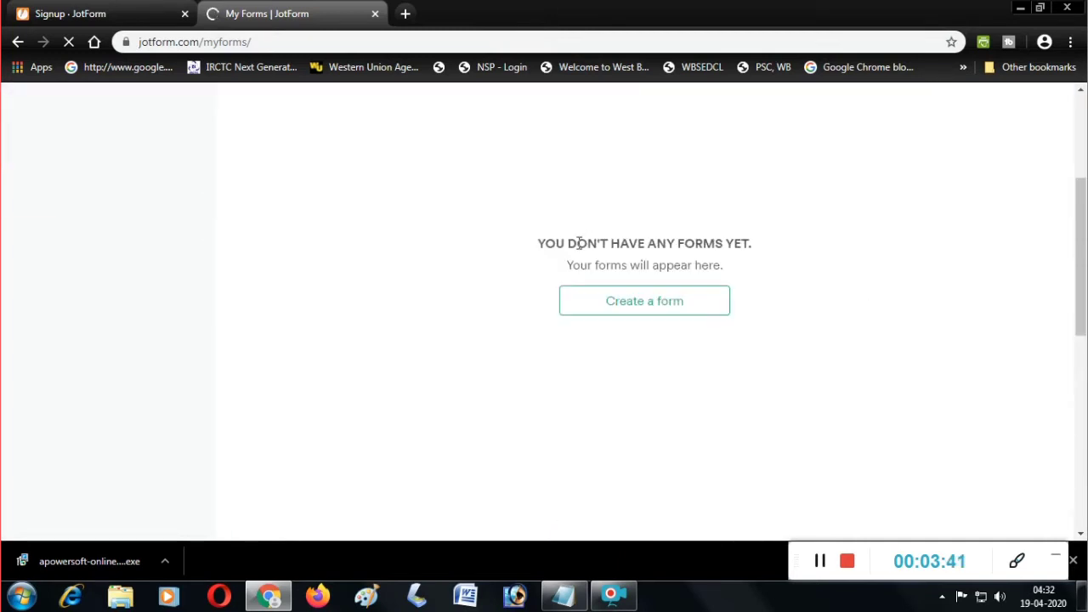
scroll(552, 298, up, 3)
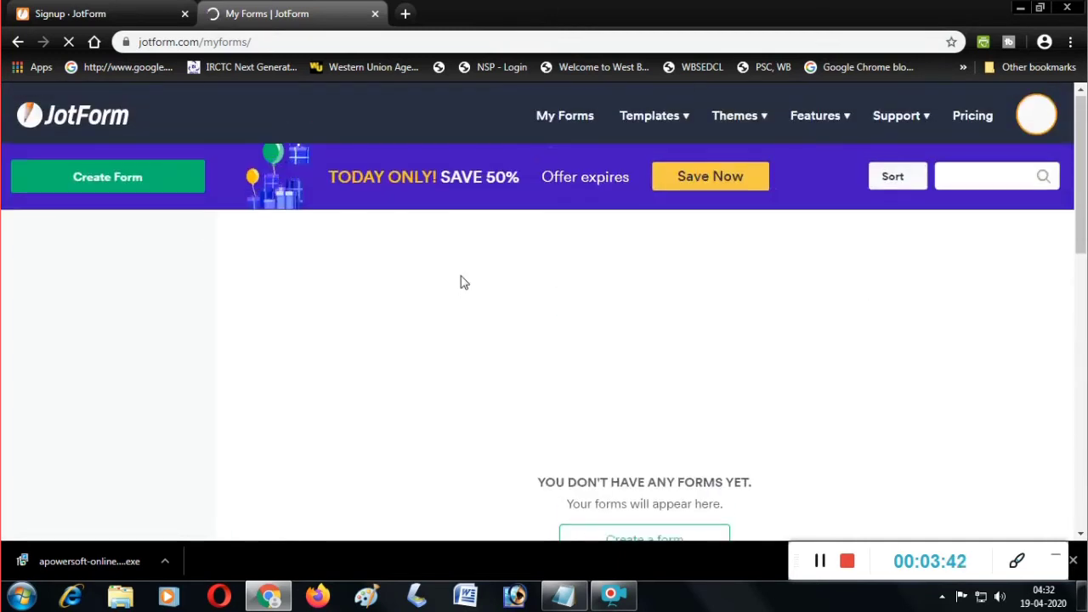
click(127, 183)
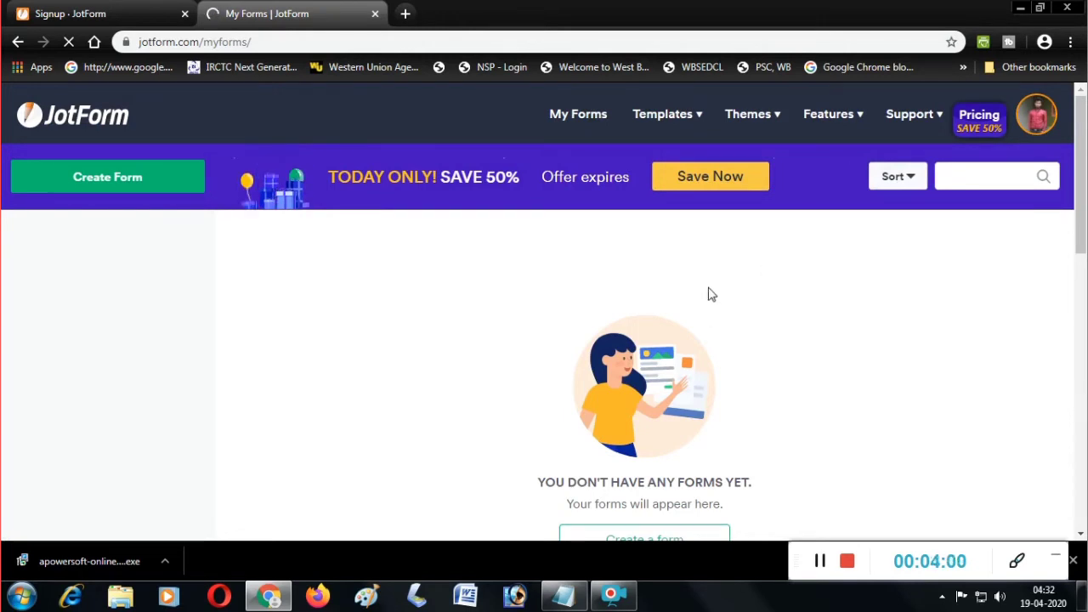
scroll(711, 294, down, 5)
scroll(713, 295, up, 2)
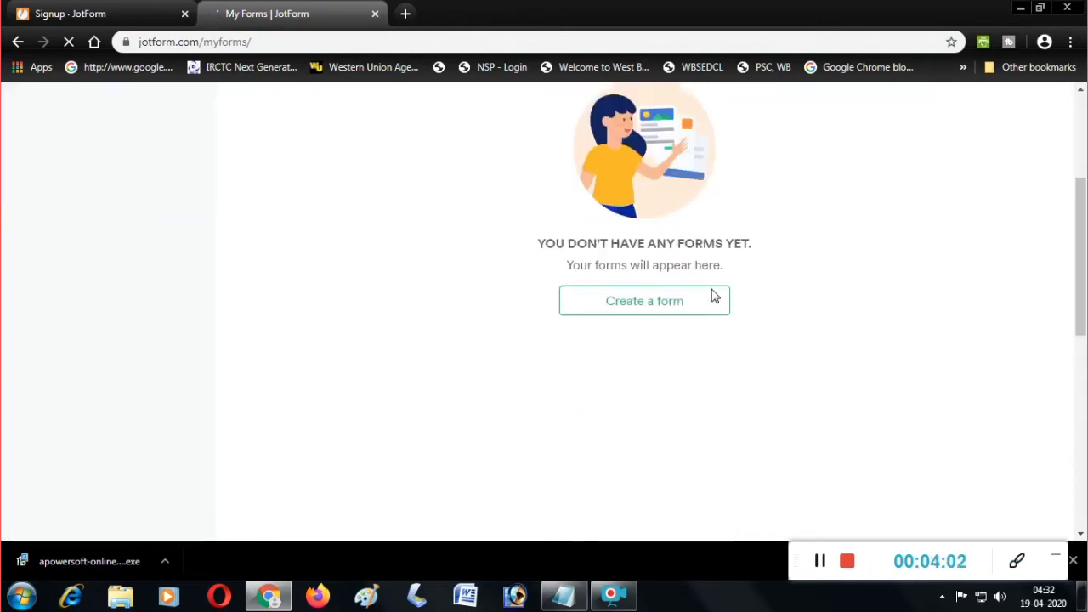
scroll(712, 295, up, 3)
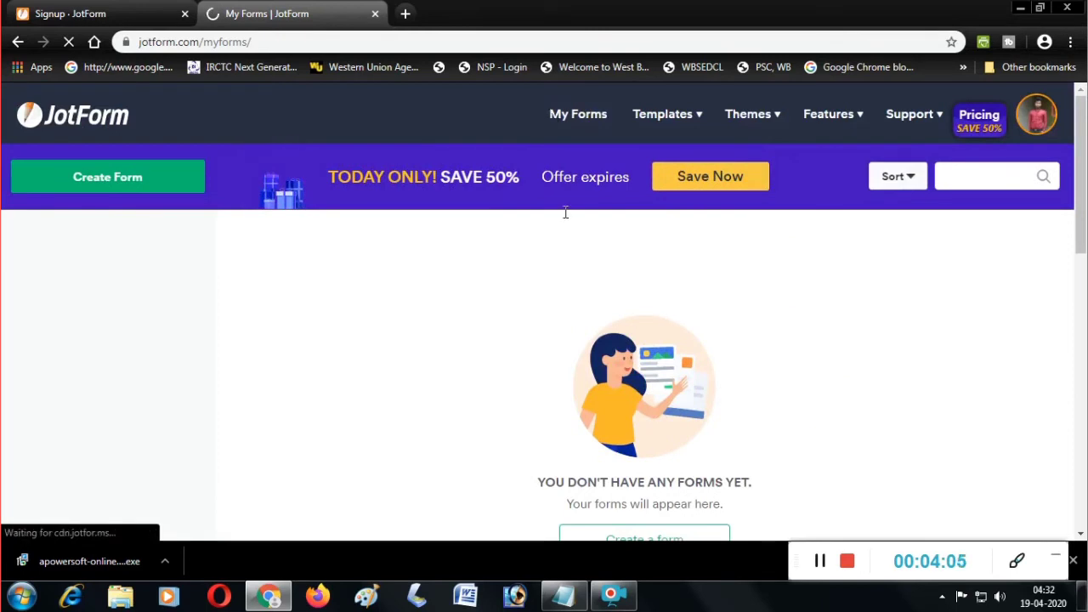
mouse_move(678, 125)
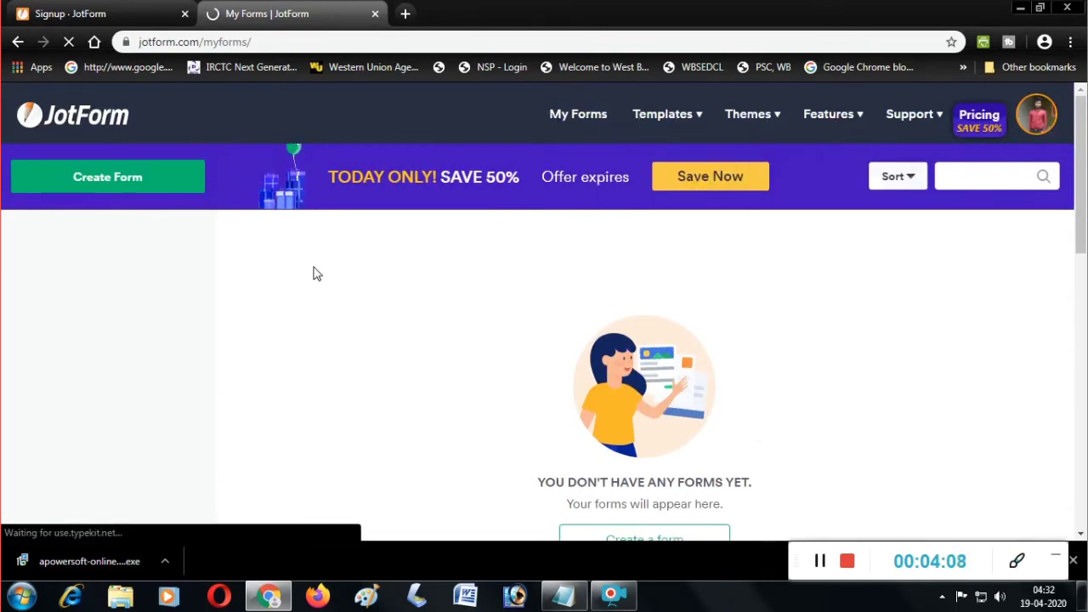
scroll(442, 315, down, 5)
scroll(643, 287, up, 5)
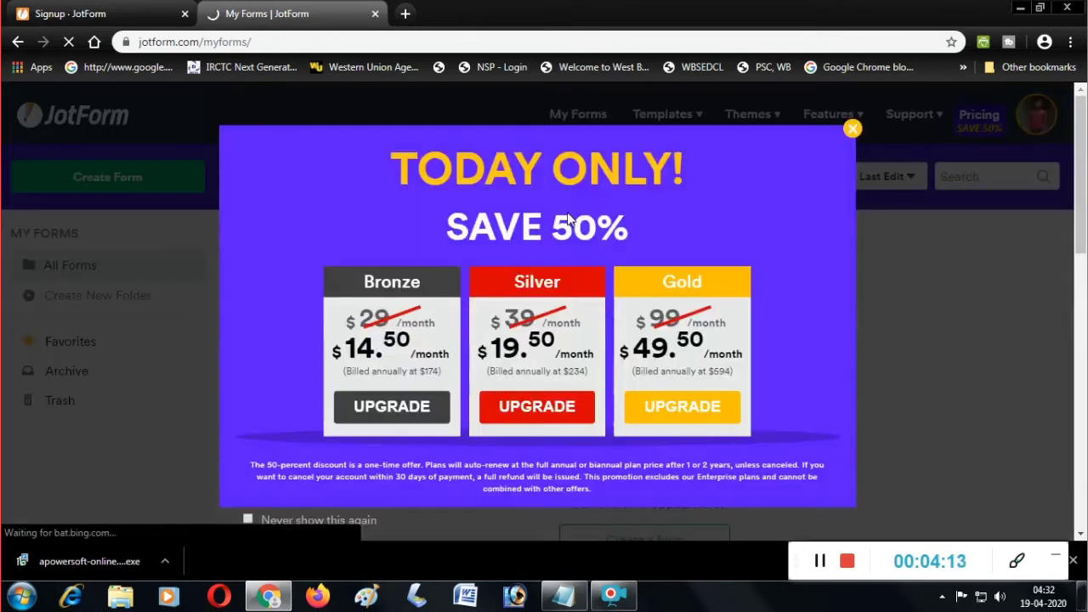
click(850, 129)
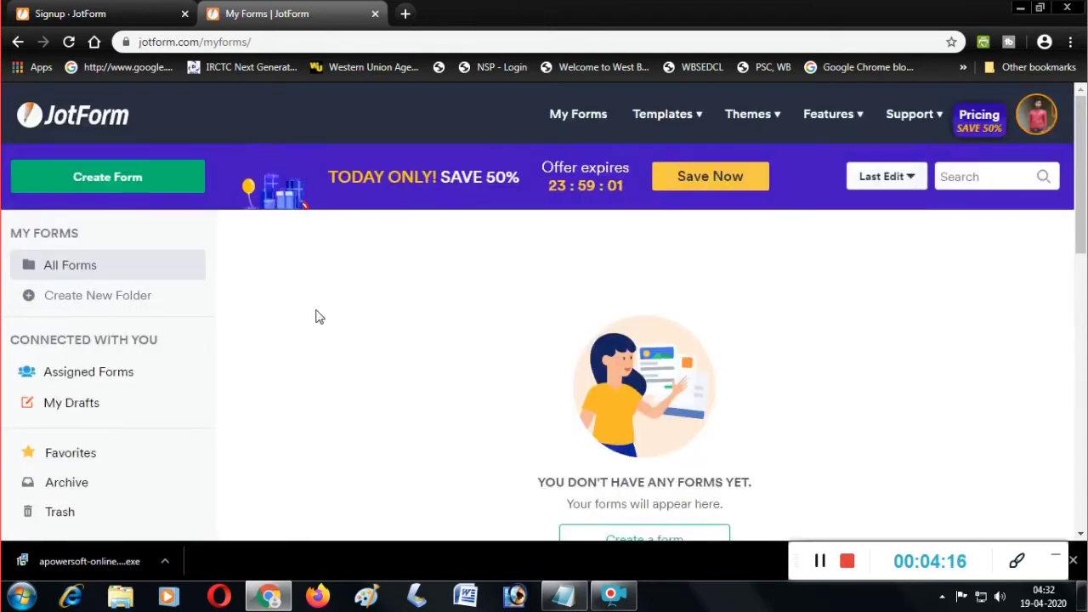
scroll(534, 347, down, 2)
scroll(515, 340, up, 2)
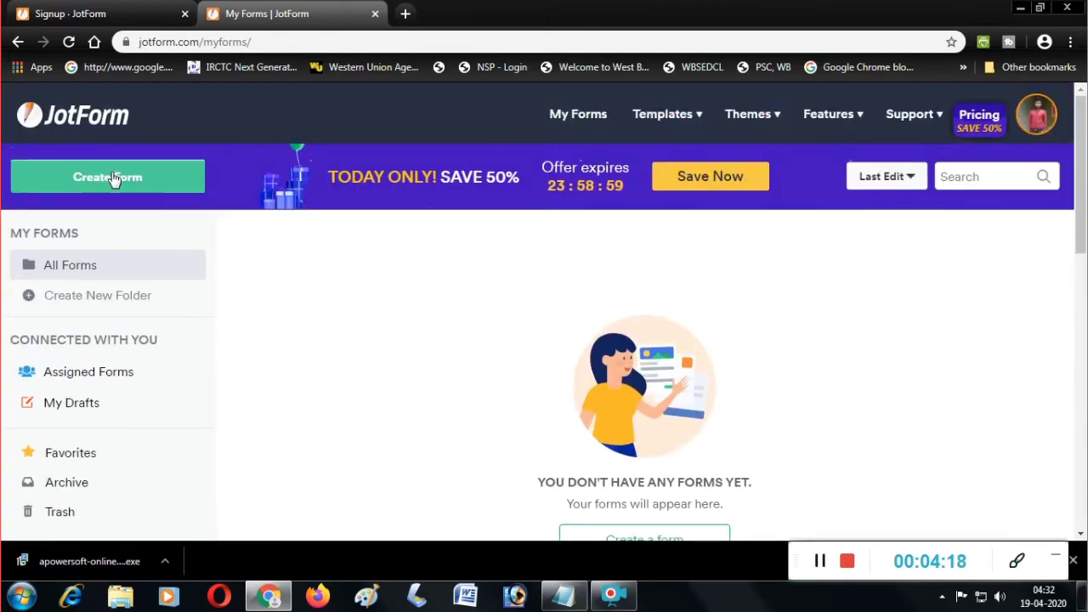
Create a new form from scratch using the Classic Form single-page layout.
click(109, 177)
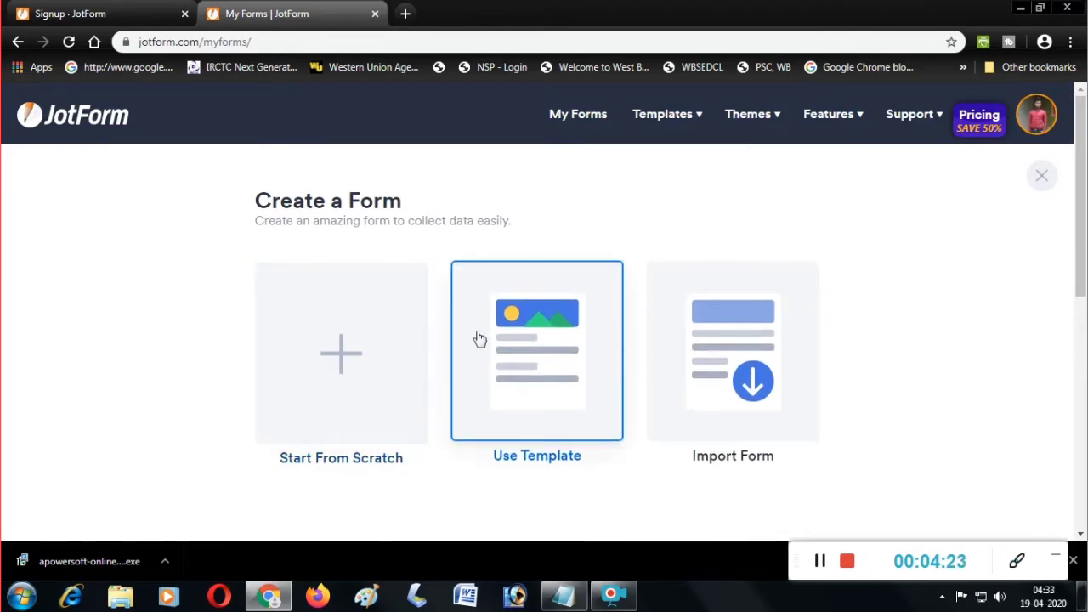
scroll(747, 371, down, 1)
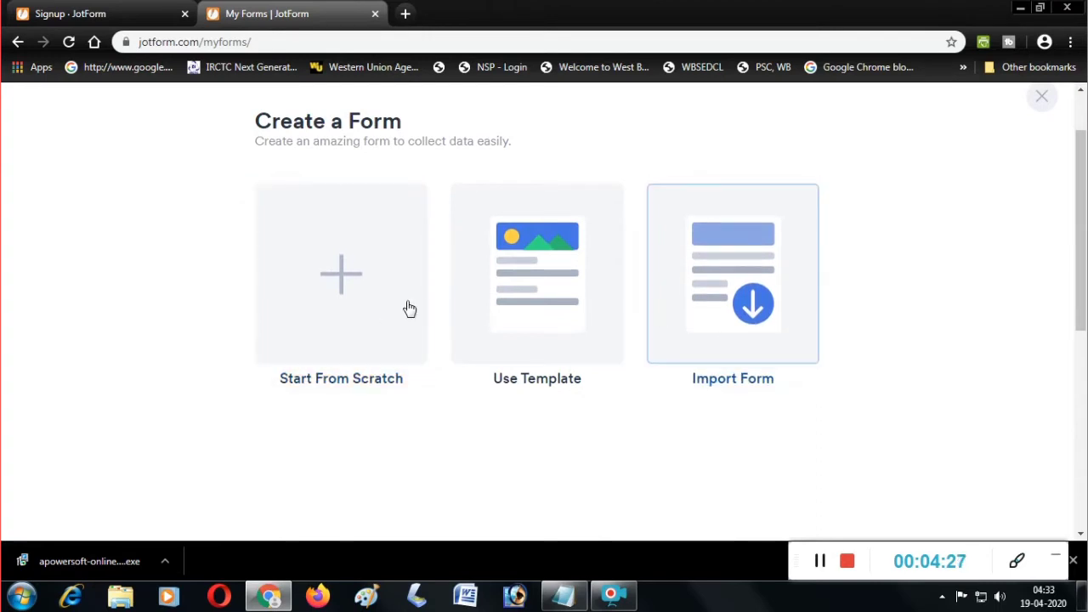
click(352, 297)
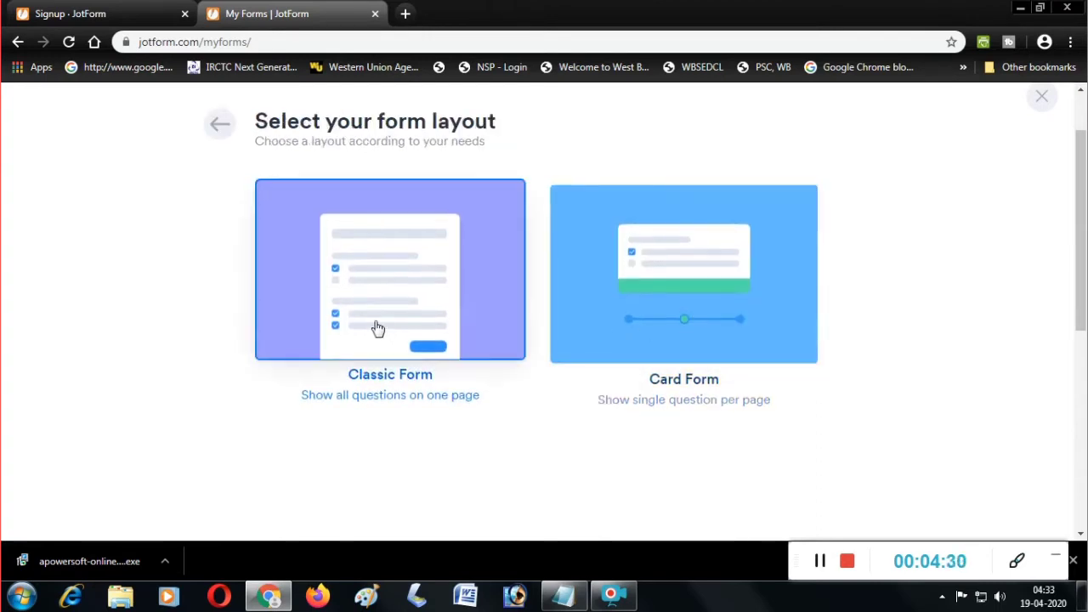
click(380, 318)
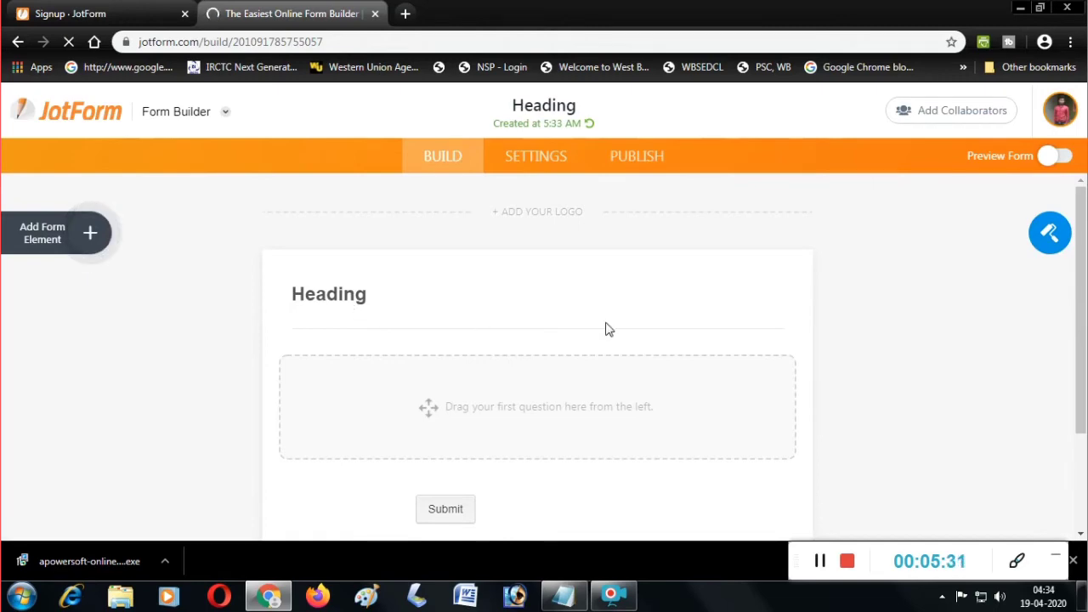
Add a Header element titled 'DIgital Marketing' above the Submit button.
scroll(608, 329, down, 1)
scroll(629, 336, down, 1)
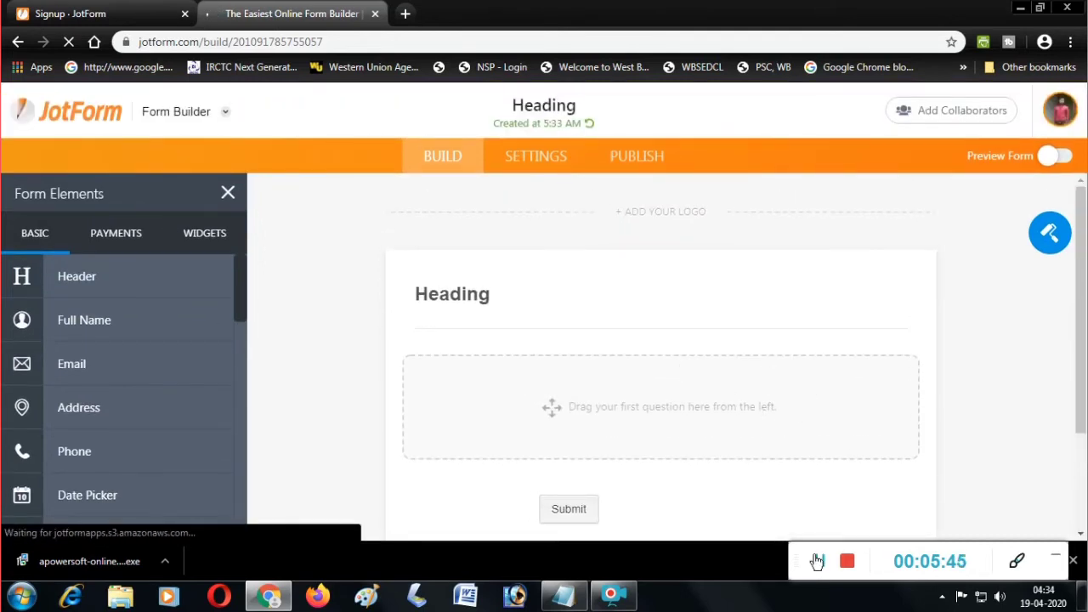
click(817, 561)
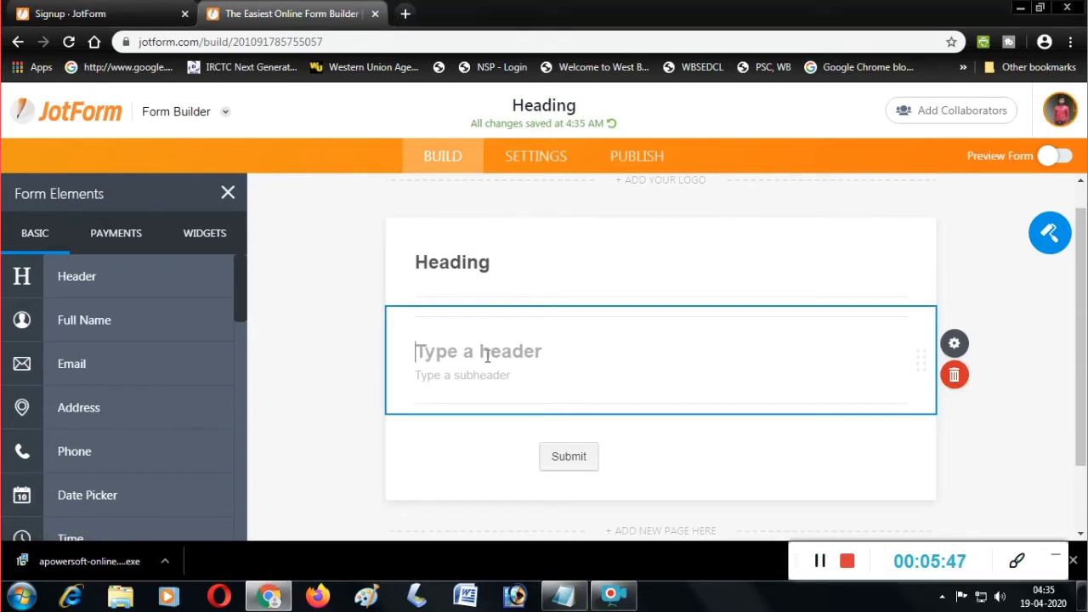
text(DI)
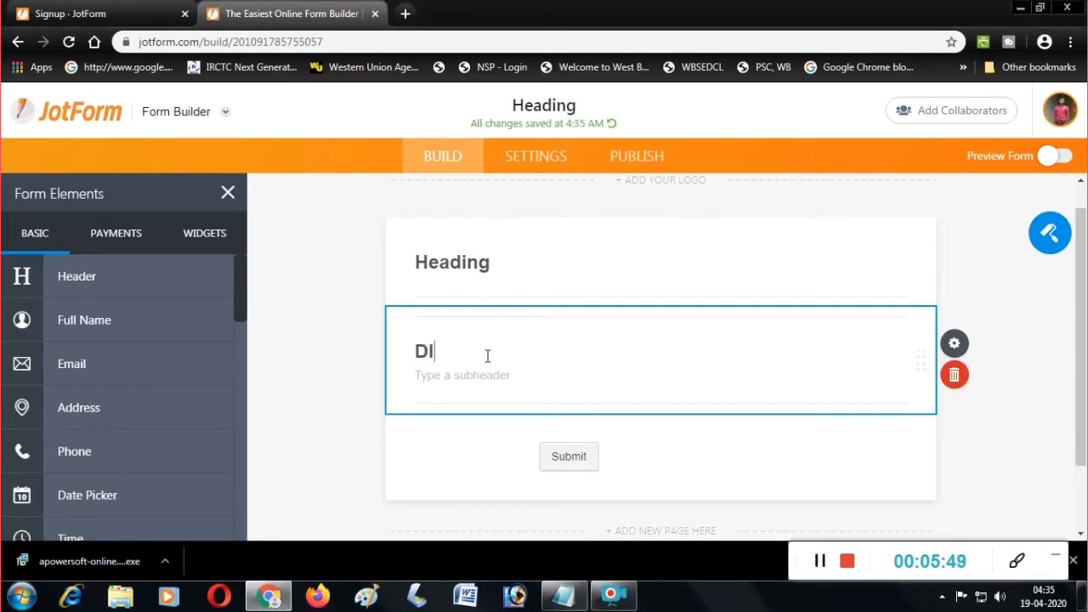
text(gital M)
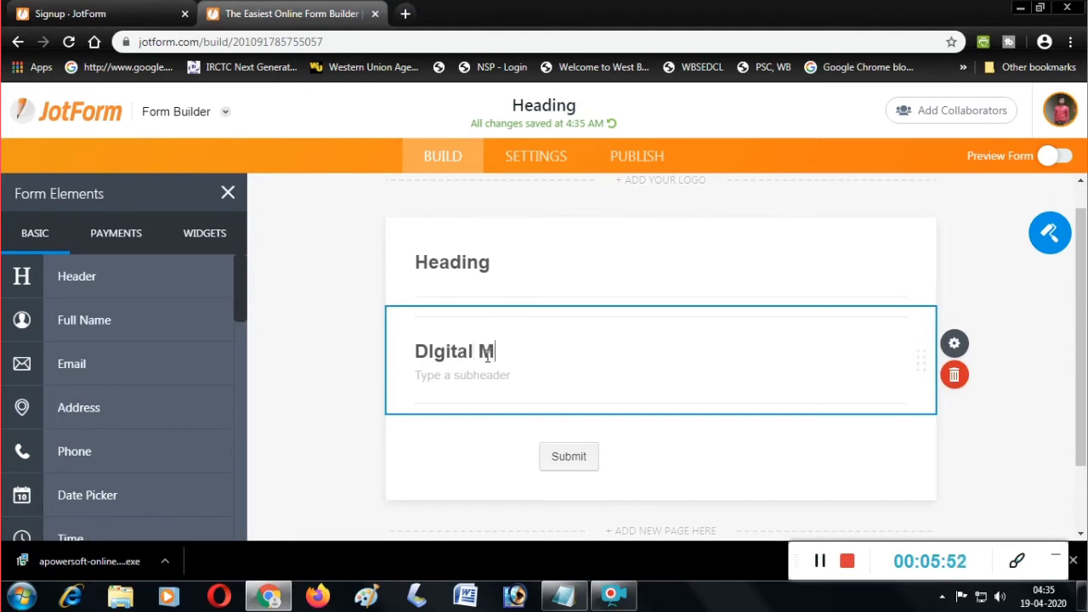
text(arket)
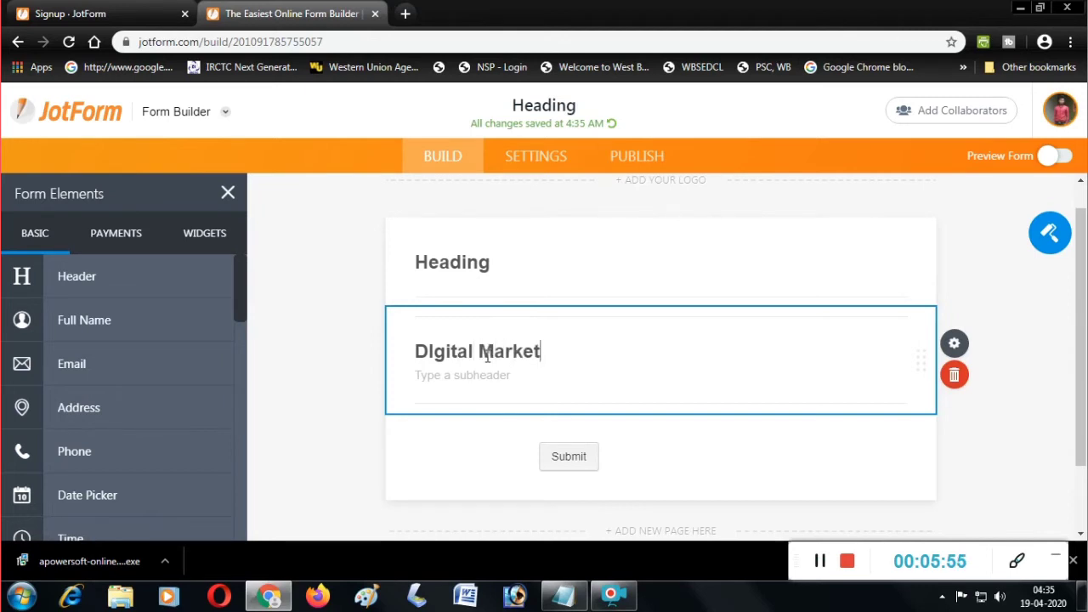
text(ing)
click(565, 452)
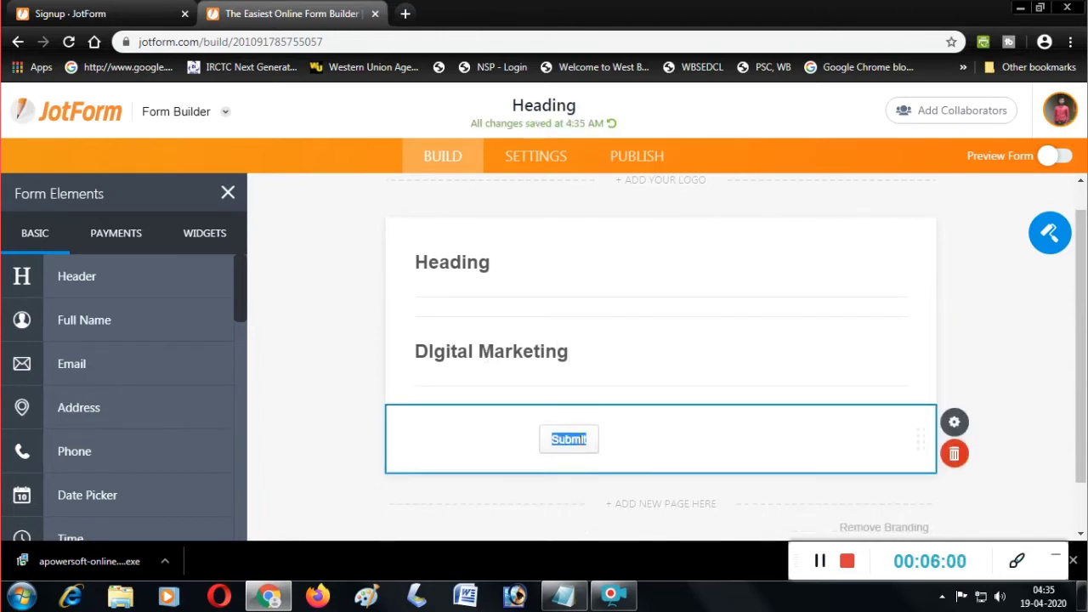
click(569, 441)
scroll(698, 425, down, 2)
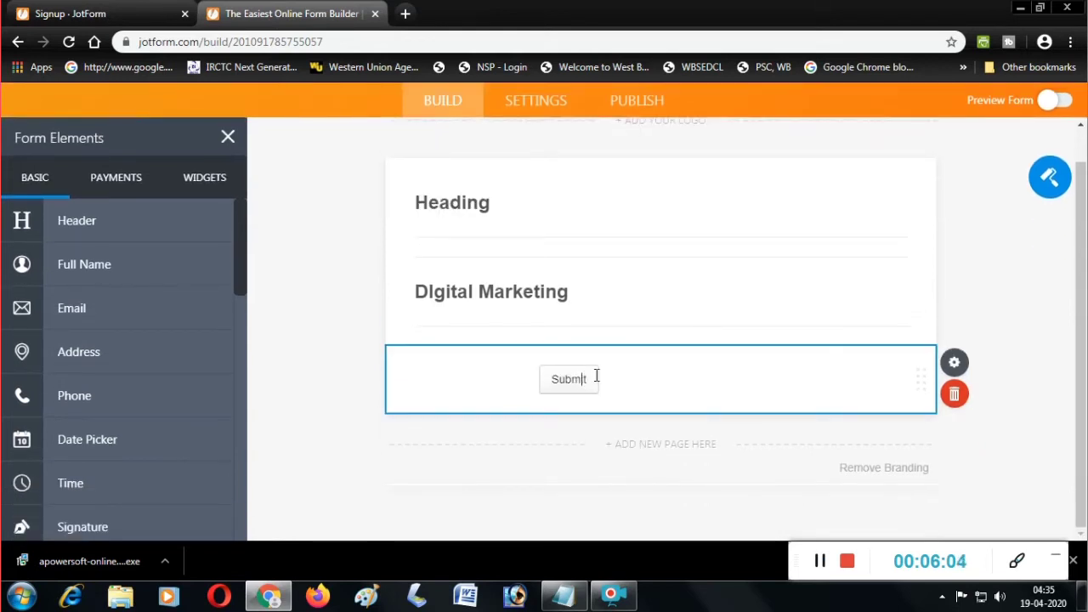
click(605, 371)
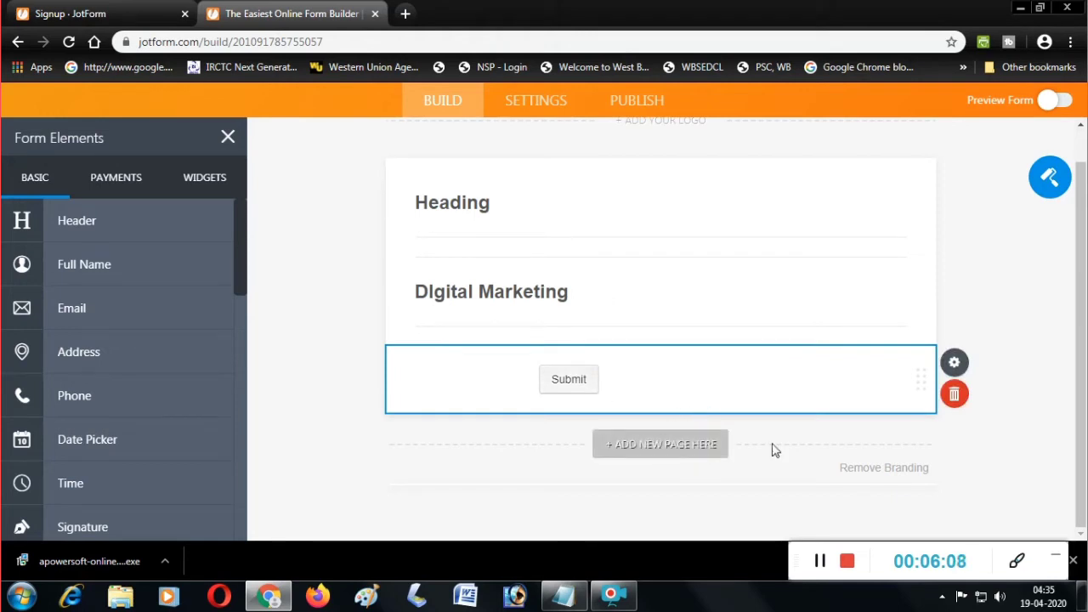
Add Full Name and Address fields, then open the Address field's properties.
click(111, 270)
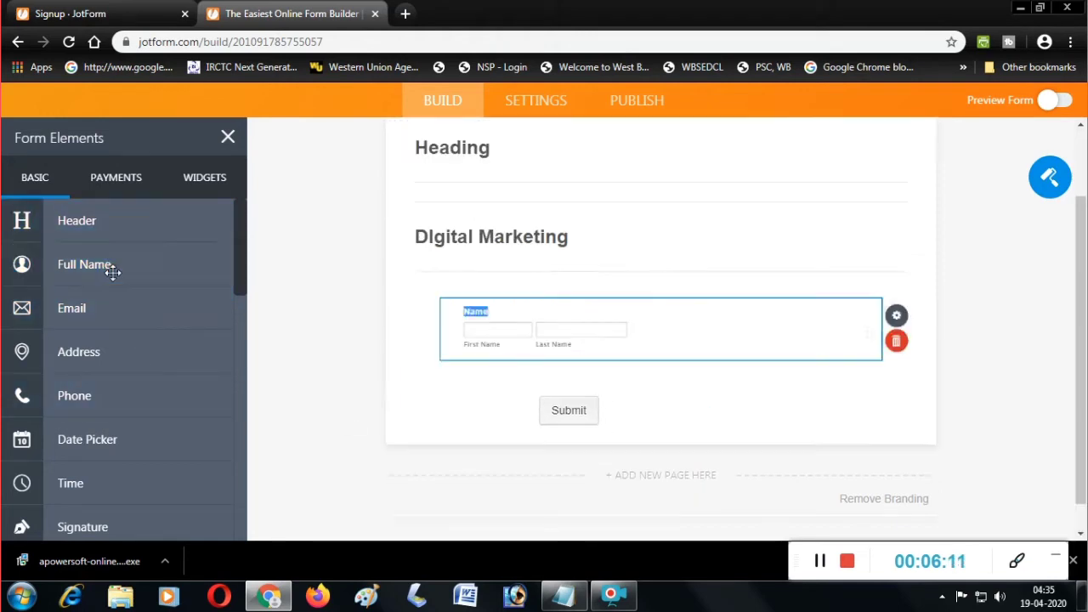
click(470, 332)
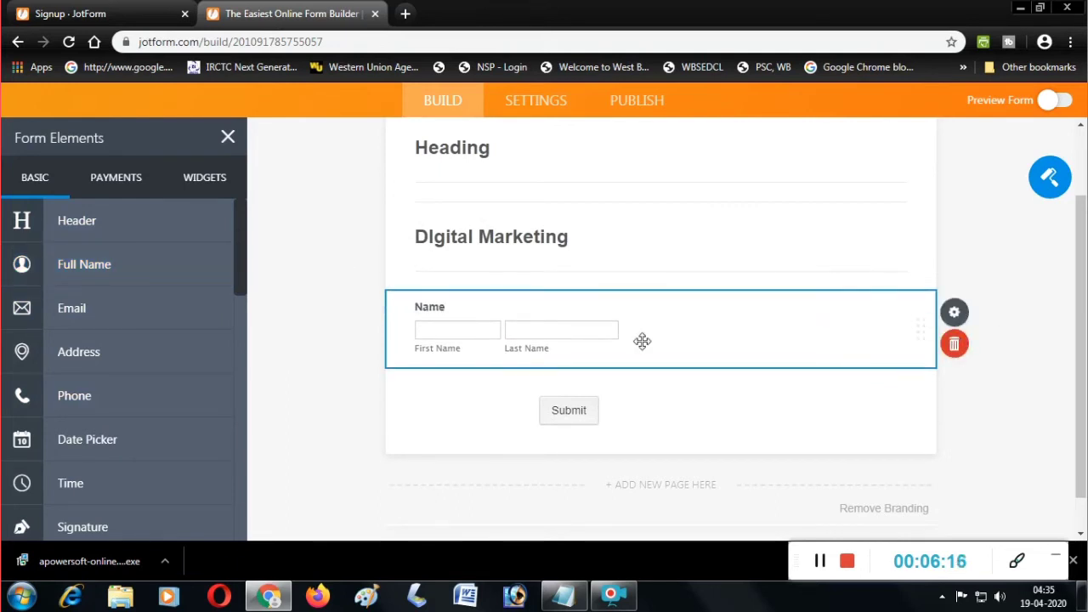
click(121, 357)
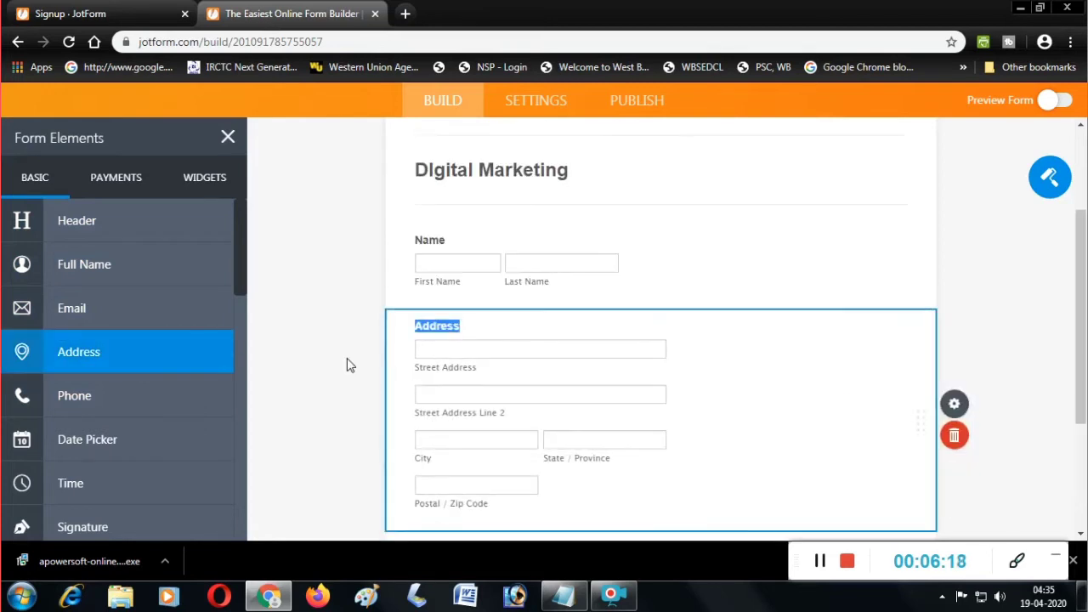
click(470, 352)
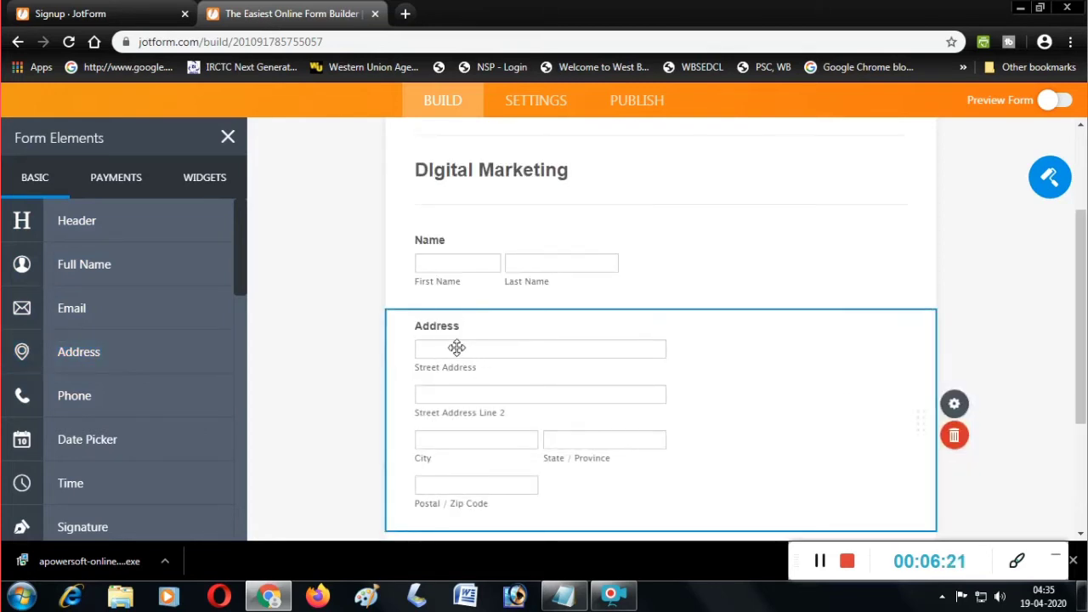
double_click(454, 348)
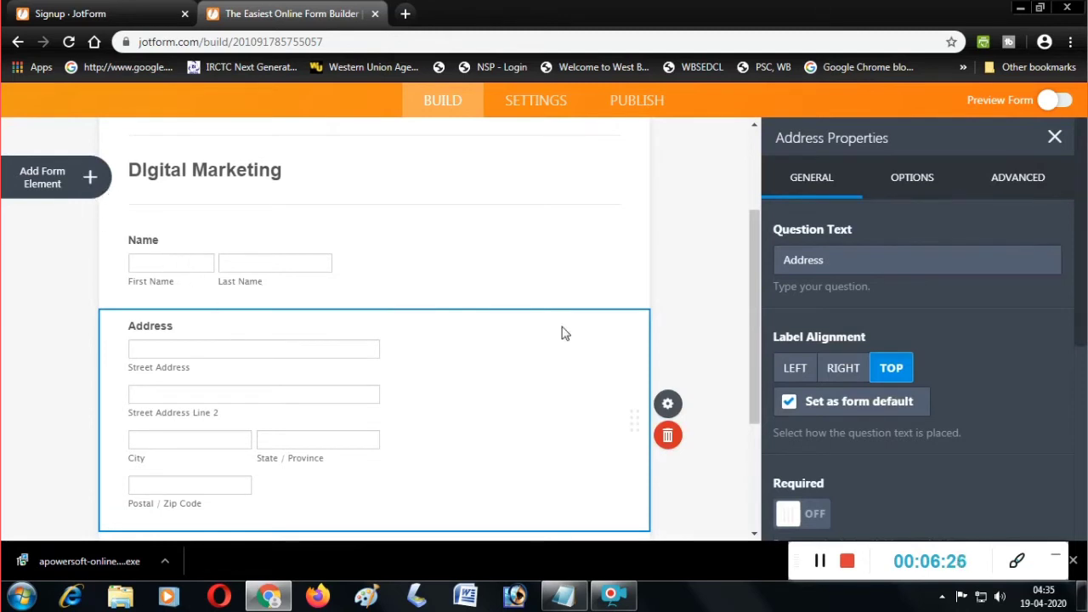
Check the Name field's placeholder and hover text options, then select Address and list form elements.
click(561, 263)
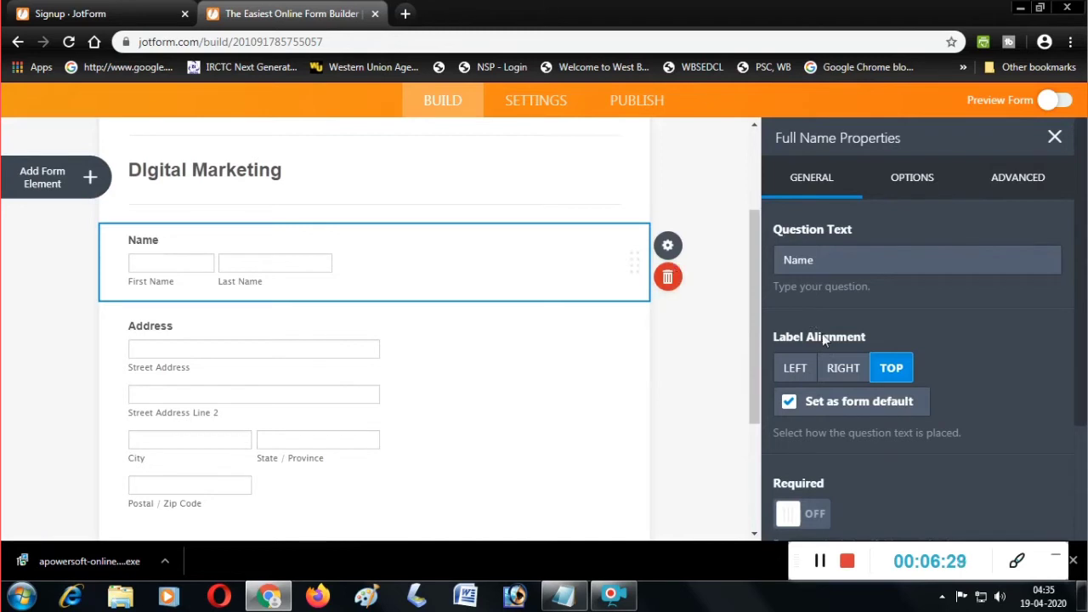
click(1005, 183)
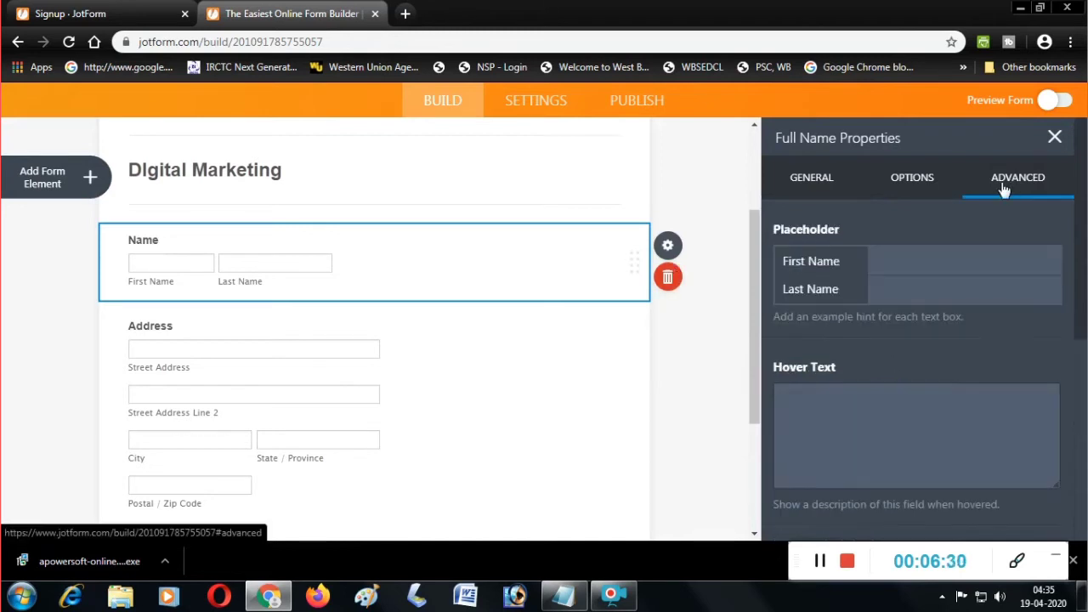
scroll(229, 393, down, 3)
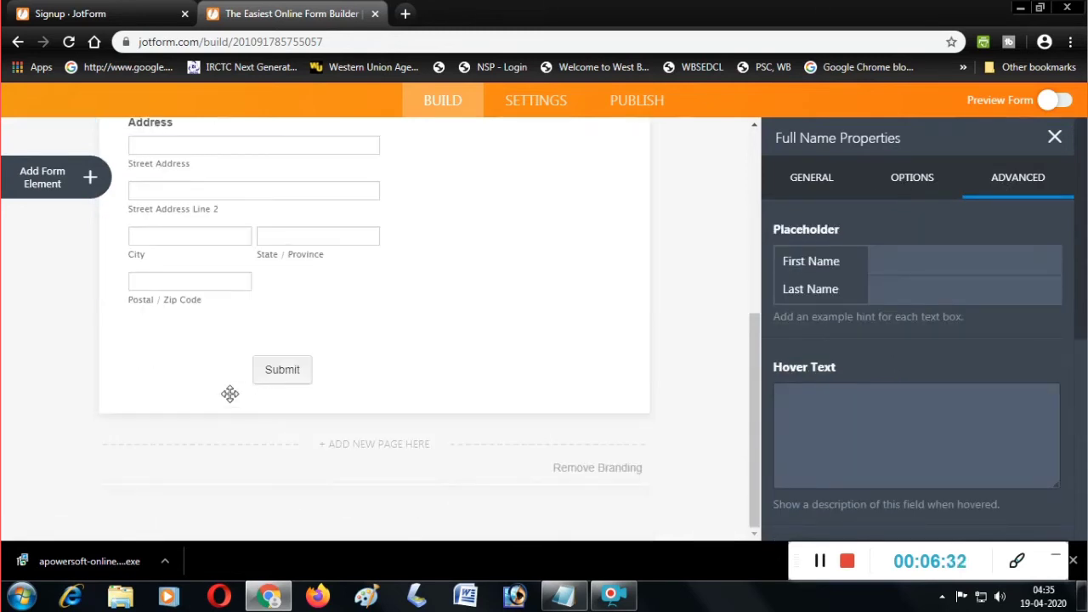
scroll(229, 394, up, 3)
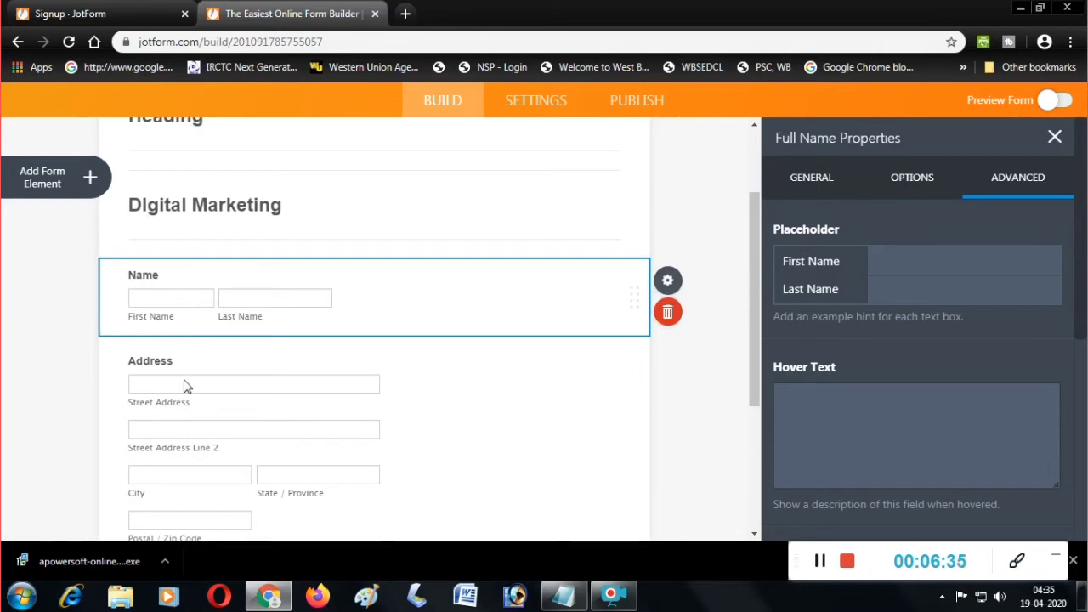
click(177, 441)
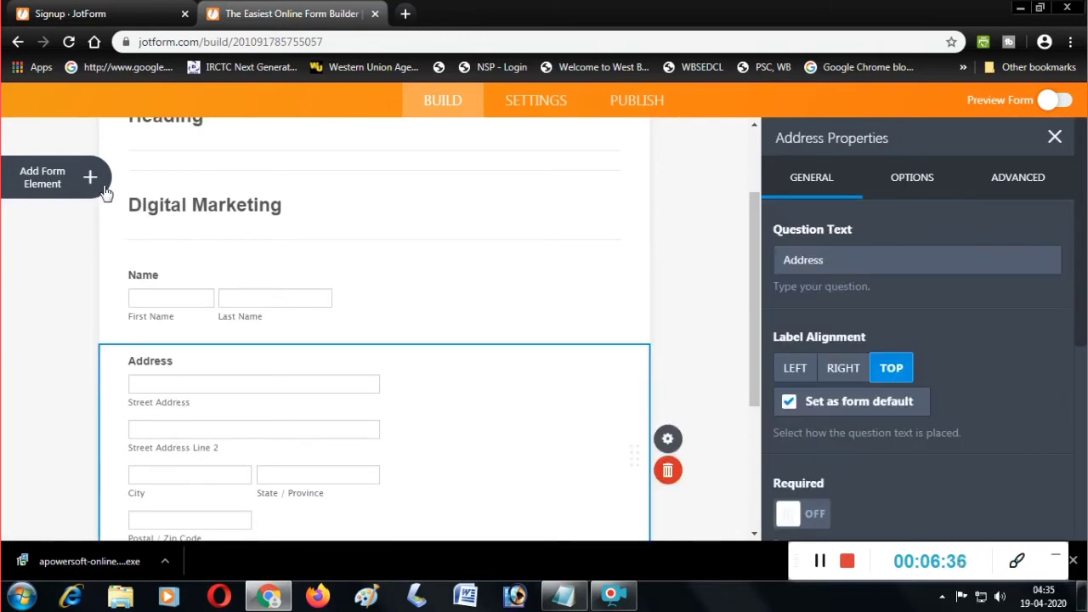
click(90, 177)
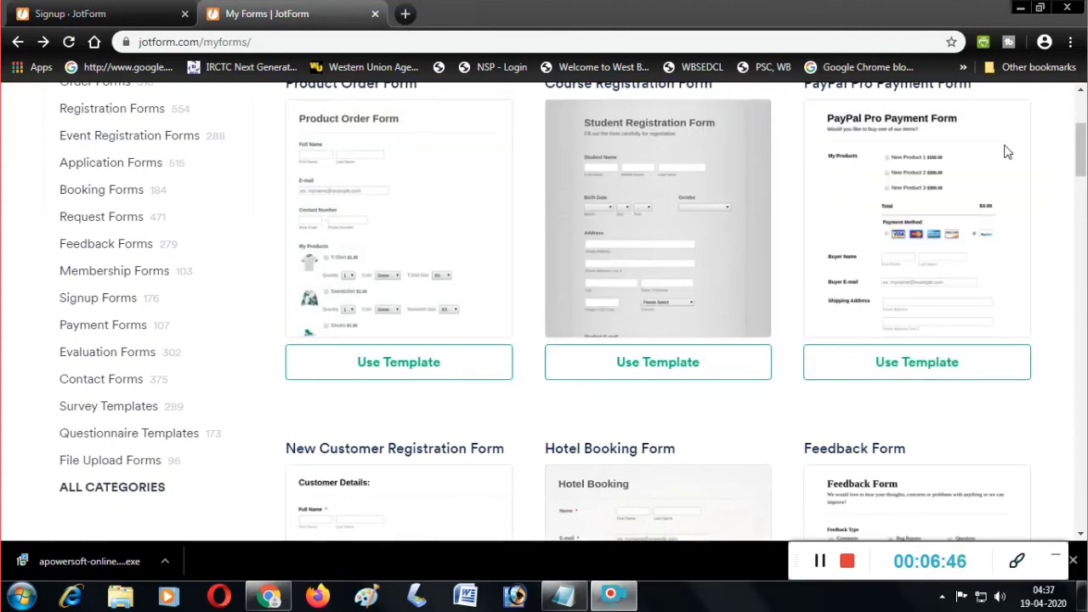
Choose Use Template and start a new form from the Course Registration Form template.
scroll(1007, 152, up, 3)
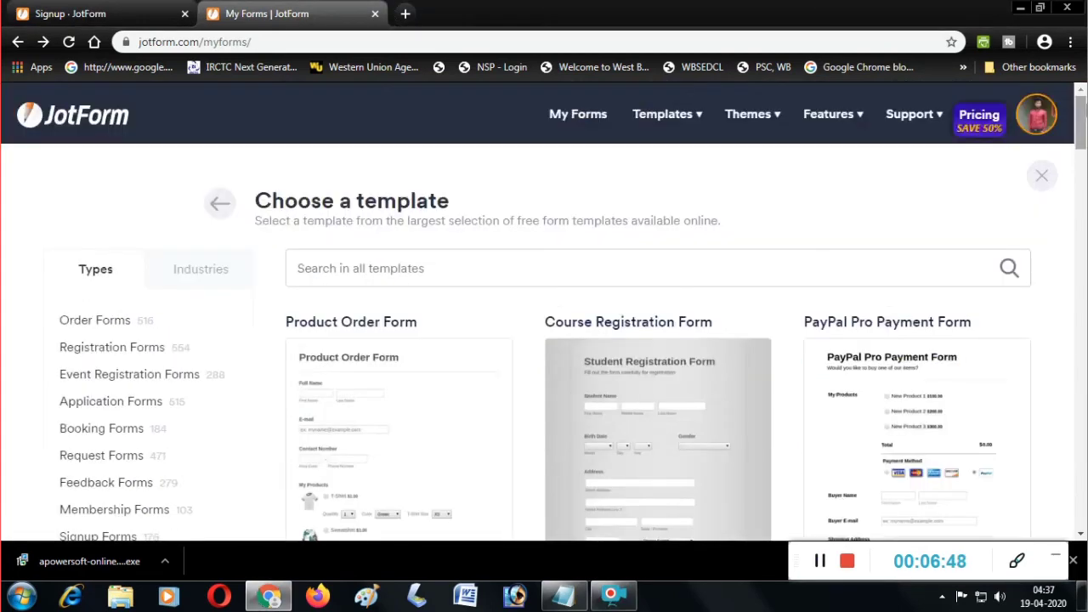
mouse_move(761, 106)
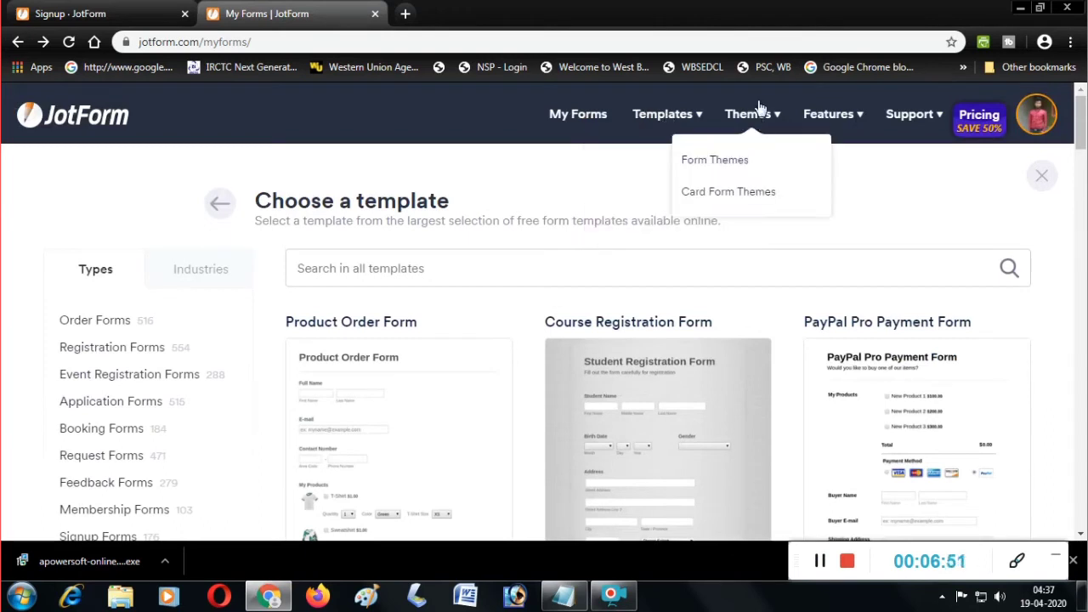
mouse_move(666, 126)
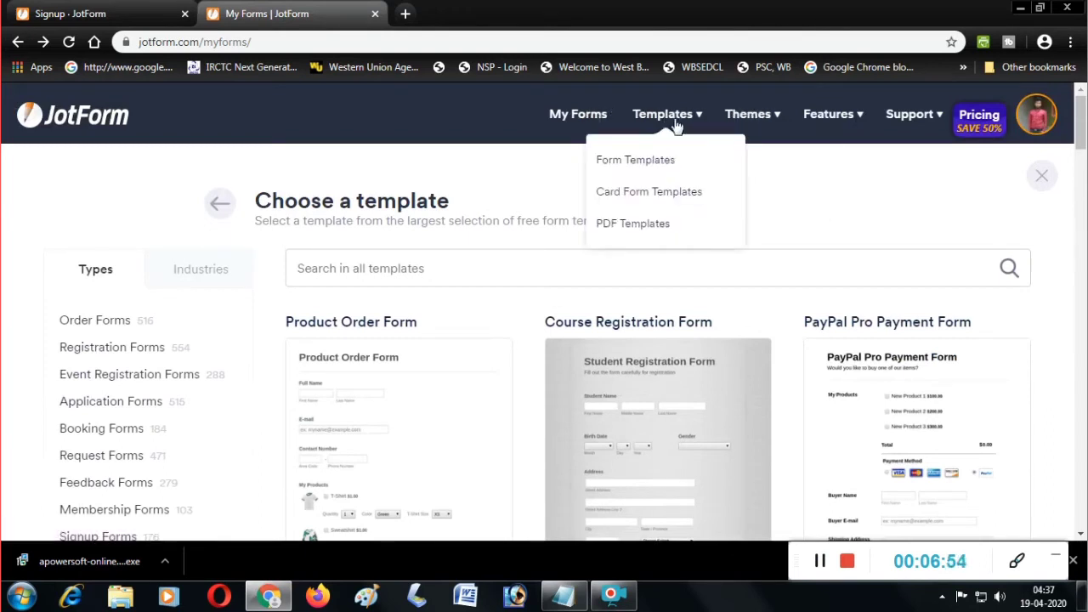
click(230, 209)
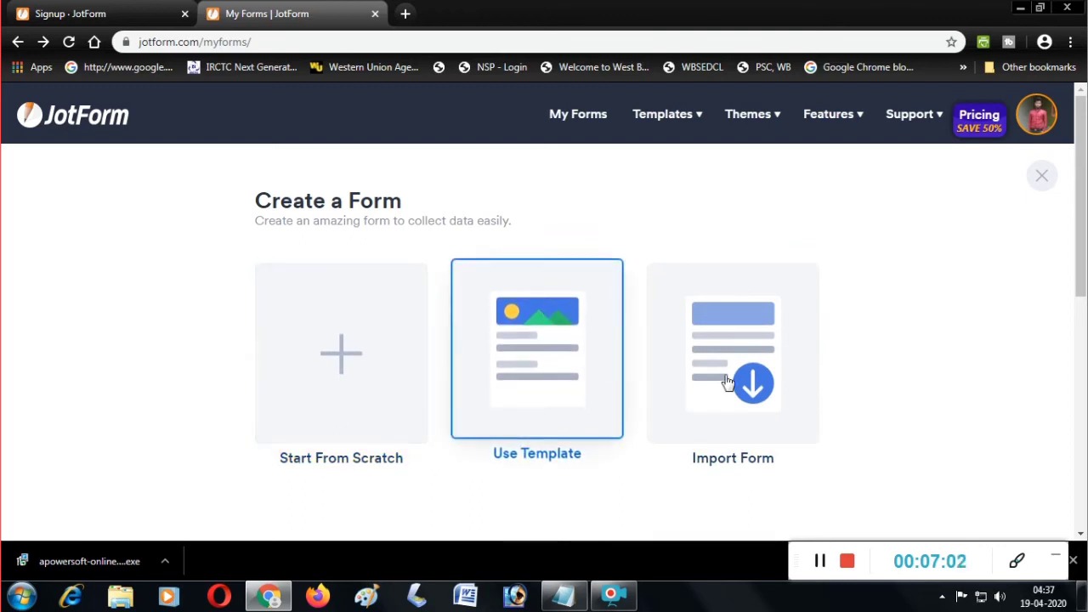
click(538, 371)
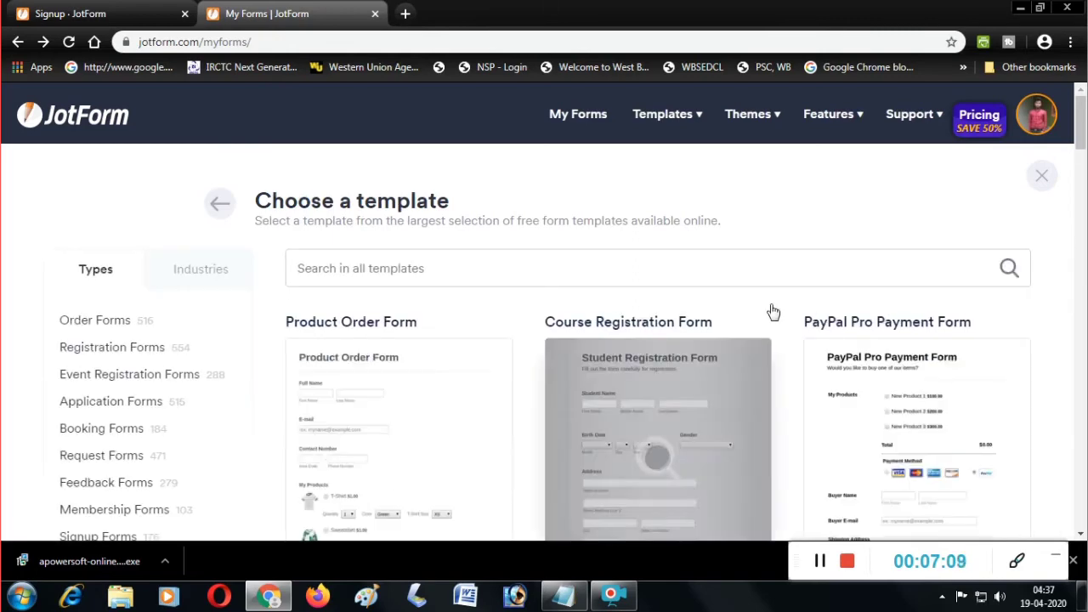
scroll(755, 336, down, 1)
scroll(614, 390, down, 1)
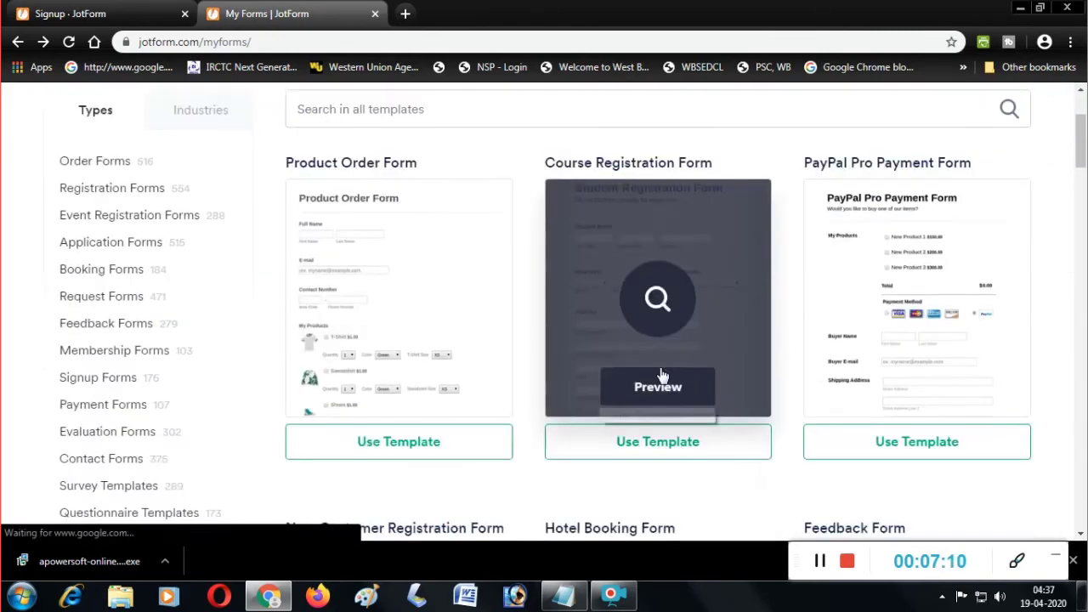
click(677, 446)
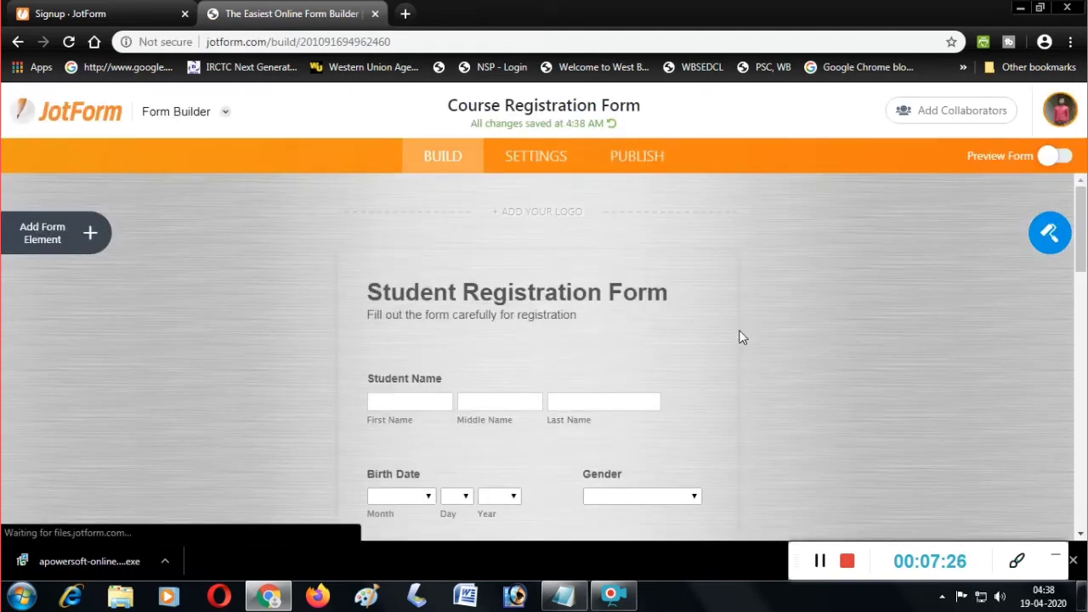
Scroll through the template's fields and inspect the Submit Application and Clear Fields buttons.
scroll(740, 336, down, 3)
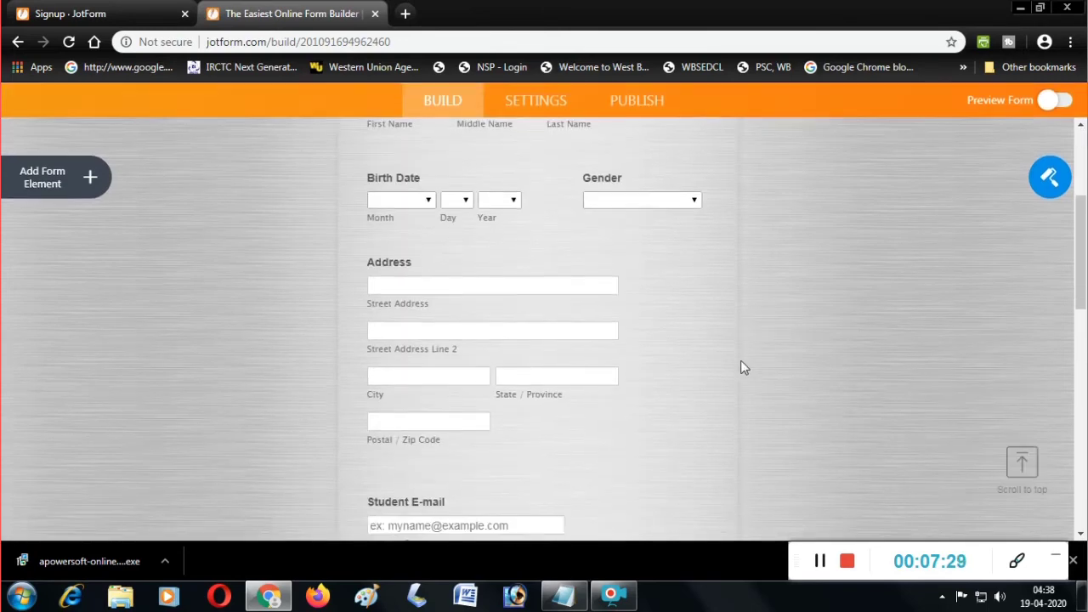
scroll(741, 367, down, 3)
scroll(694, 355, down, 5)
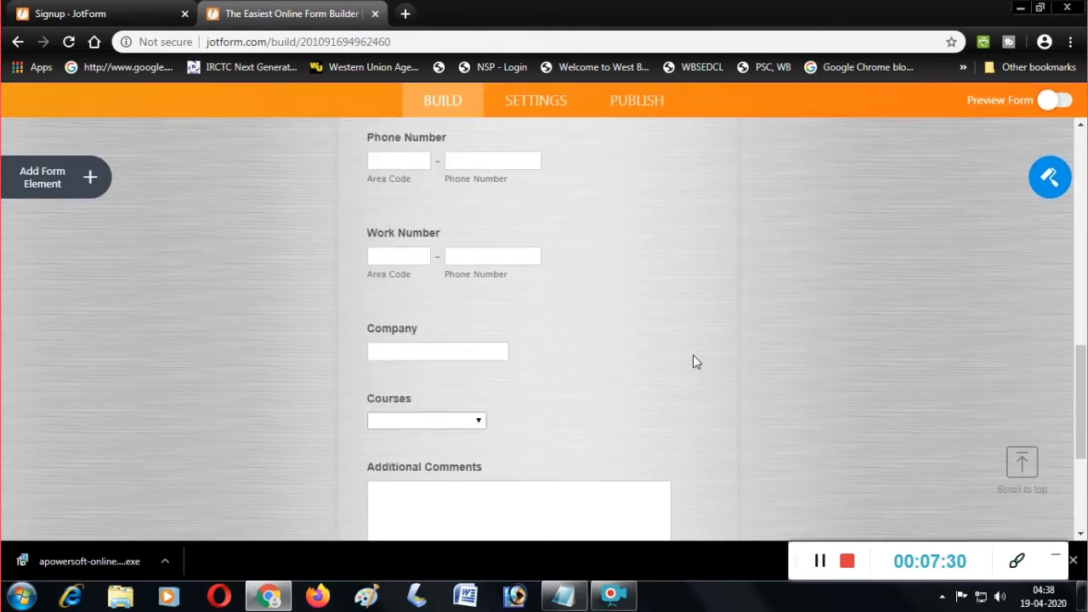
scroll(525, 412, down, 2)
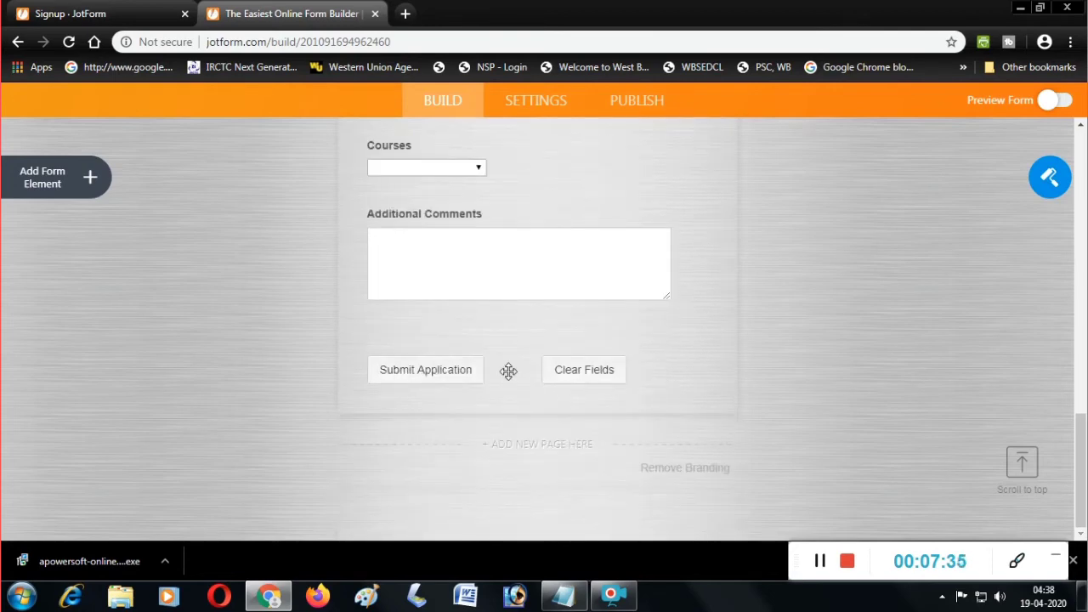
click(463, 374)
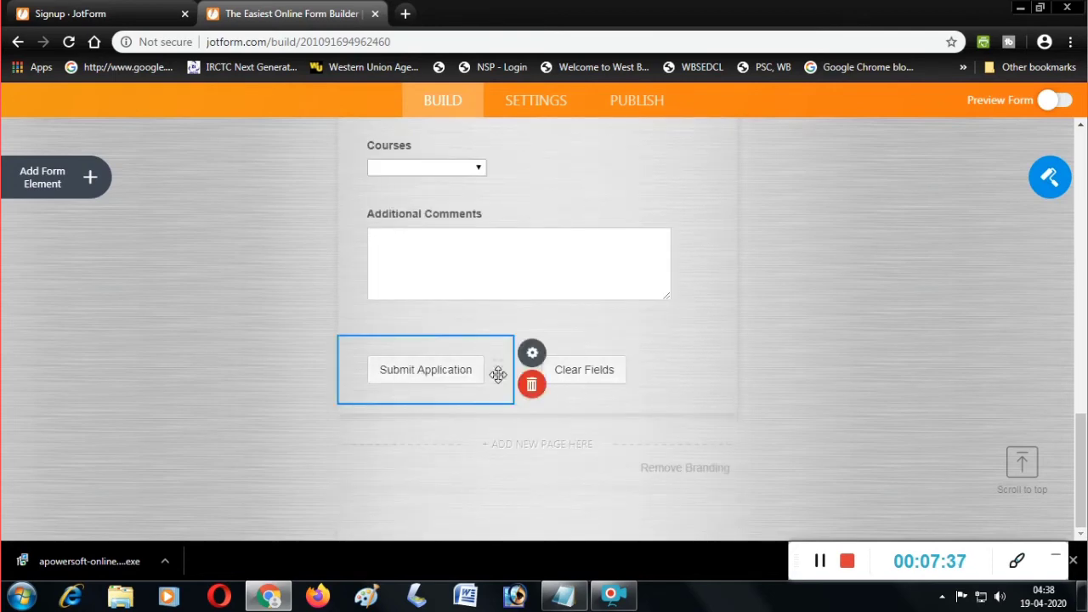
click(776, 311)
click(468, 367)
click(604, 367)
click(744, 313)
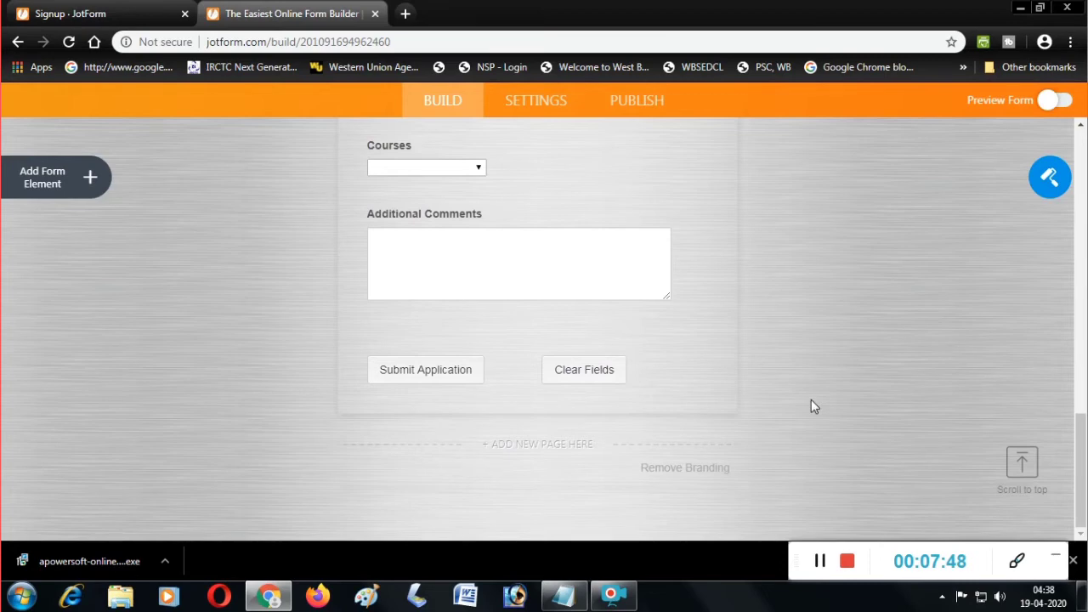
Return to the top of the form and go to its Settings page.
scroll(810, 401, up, 4)
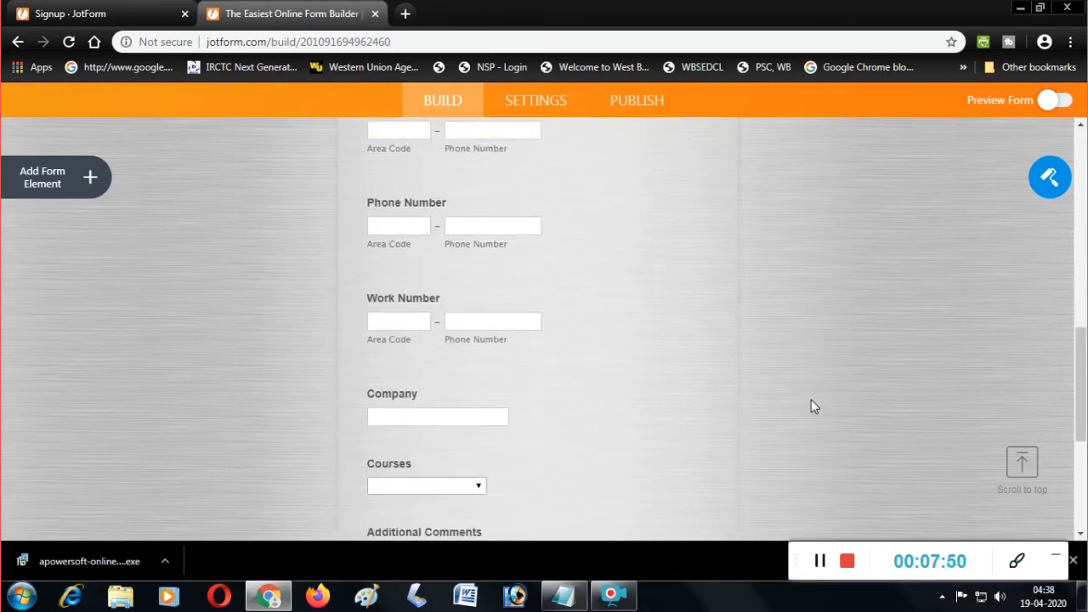
scroll(491, 285, up, 10)
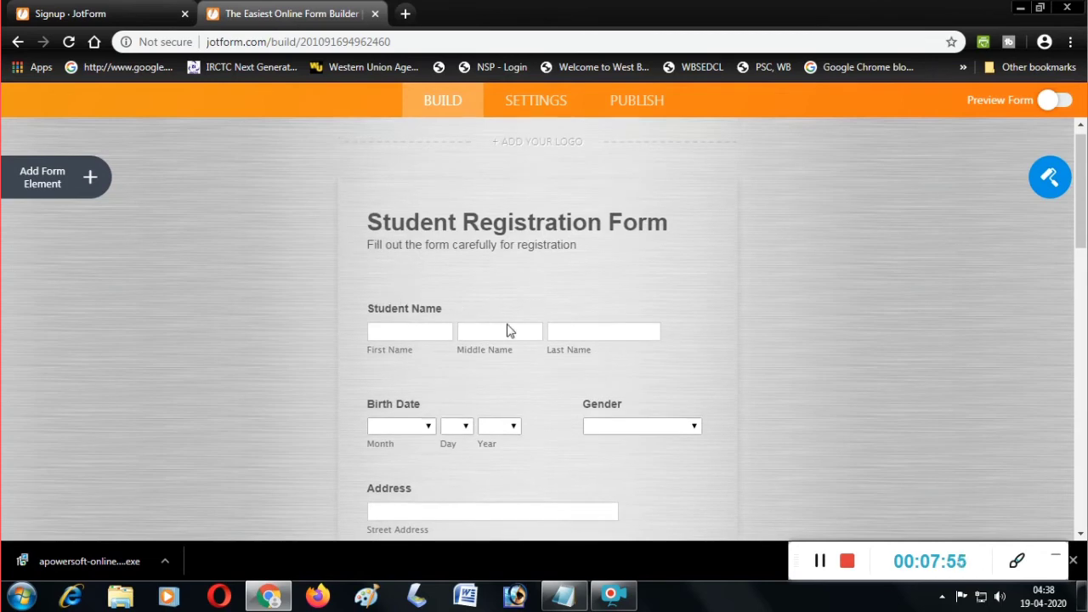
scroll(724, 433, down, 12)
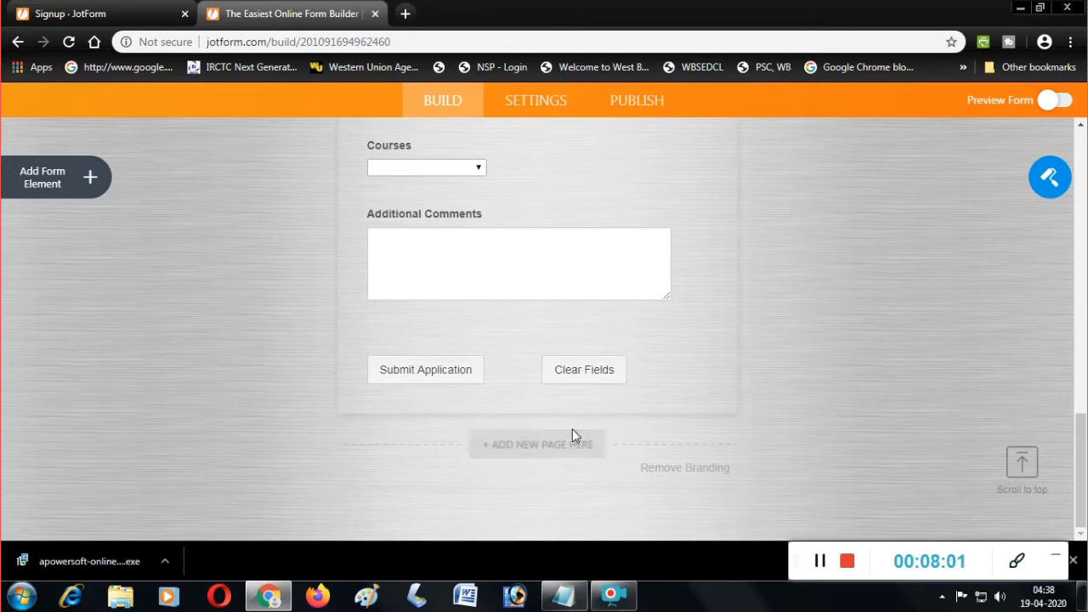
scroll(572, 435, up, 12)
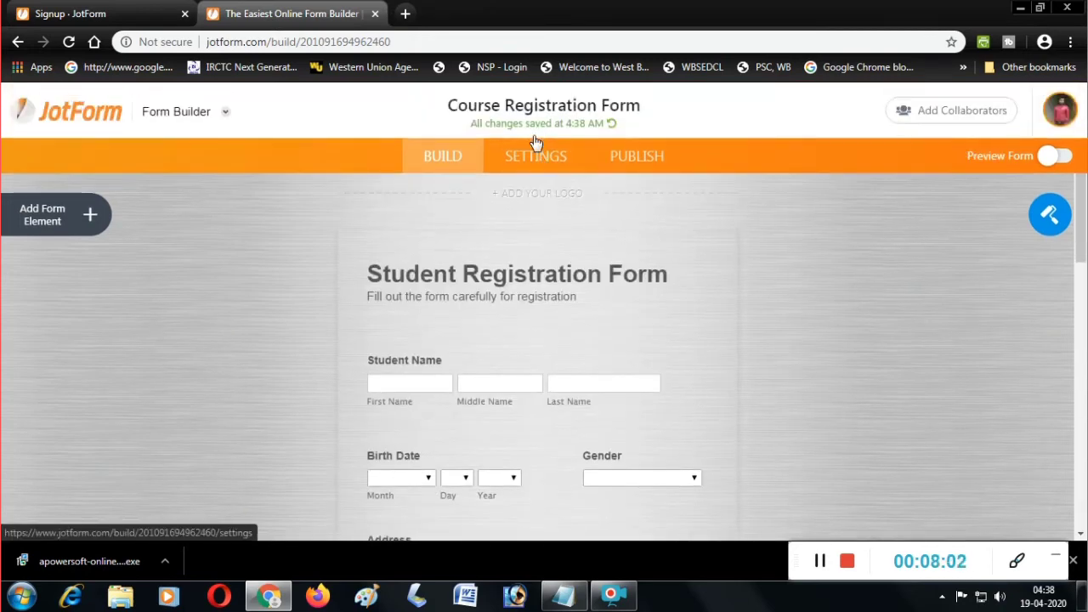
click(532, 148)
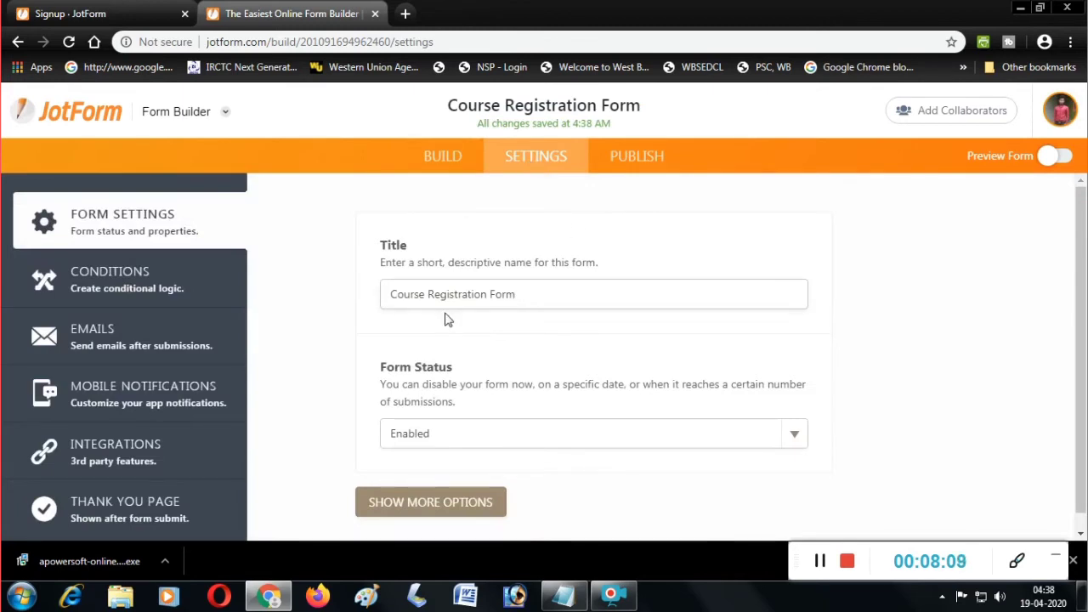
Change the form title from 'Course Registration Form' to 'Online Registration Form'.
click(547, 295)
drag(428, 293, 384, 294)
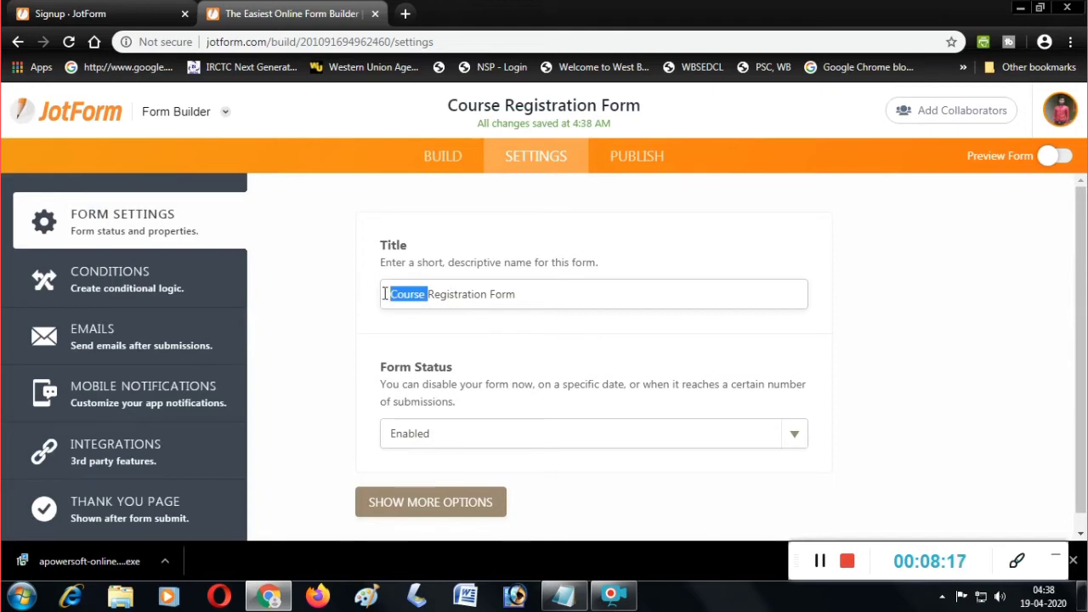
text(Onlin)
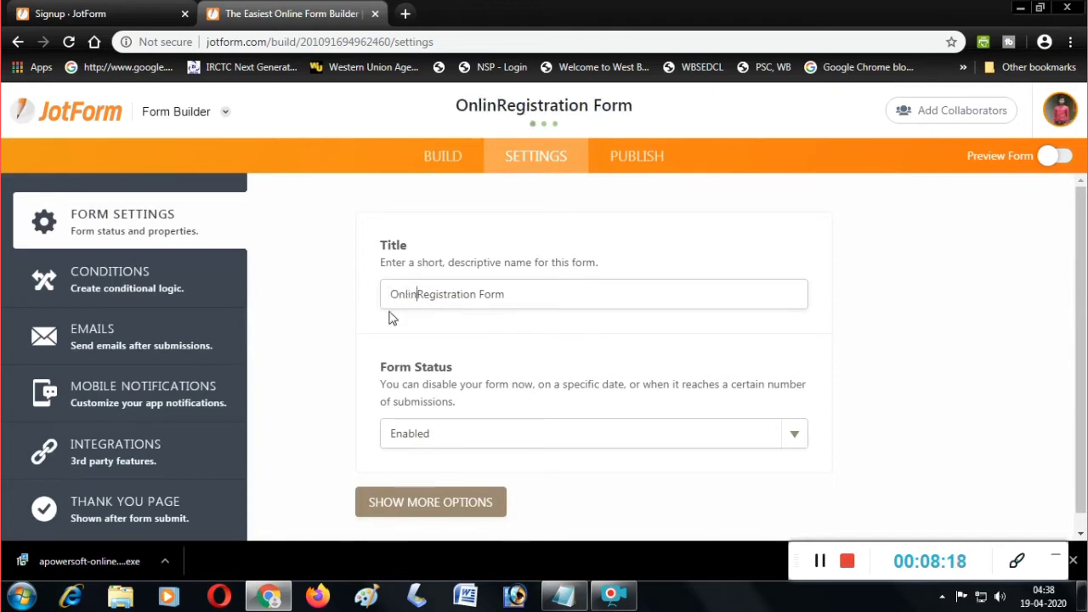
text(e)
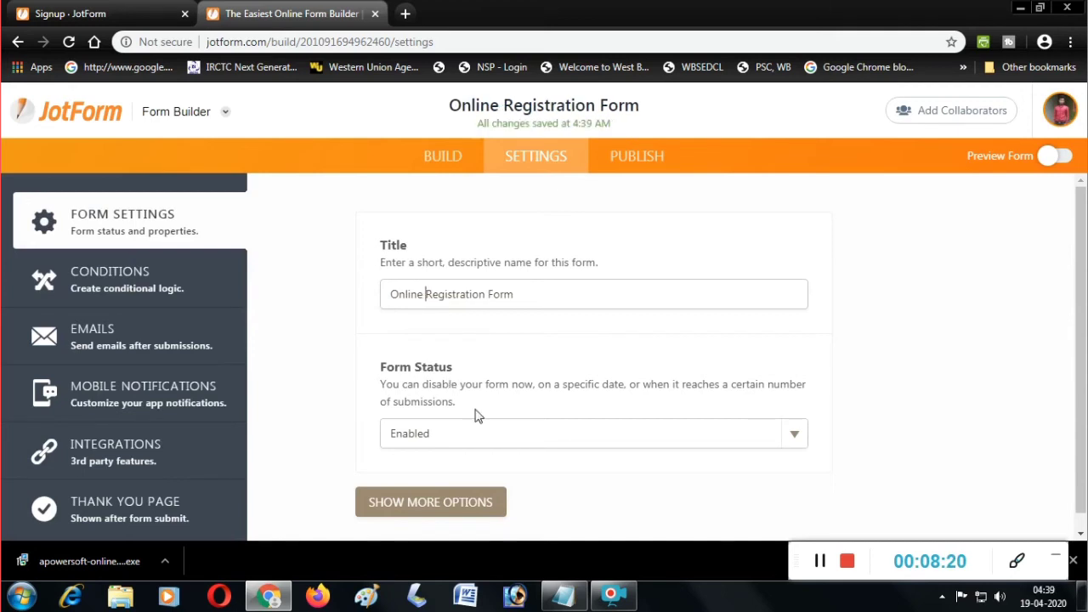
scroll(581, 423, down, 1)
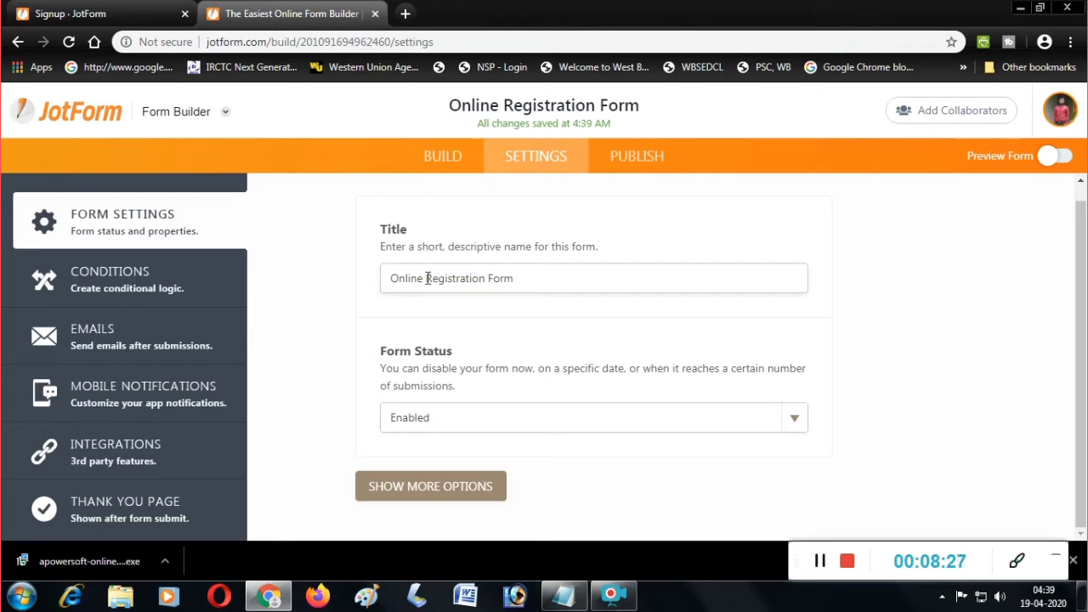
key(BackSpace)
key(BackSpace)
key(BackSpace)
key(BackSpace)
key(BackSpace)
key(BackSpace)
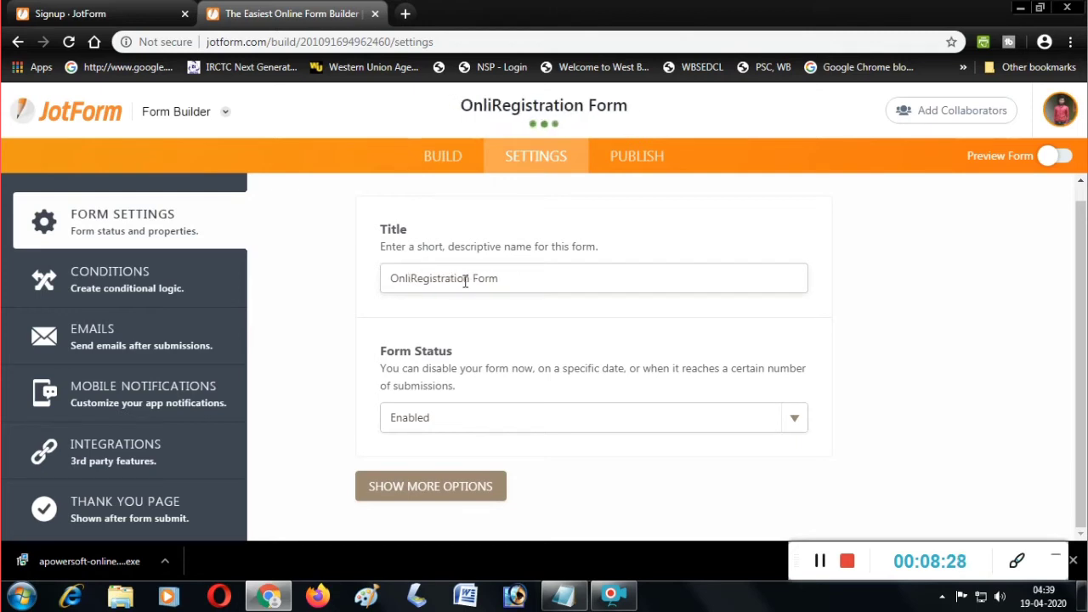
key(BackSpace)
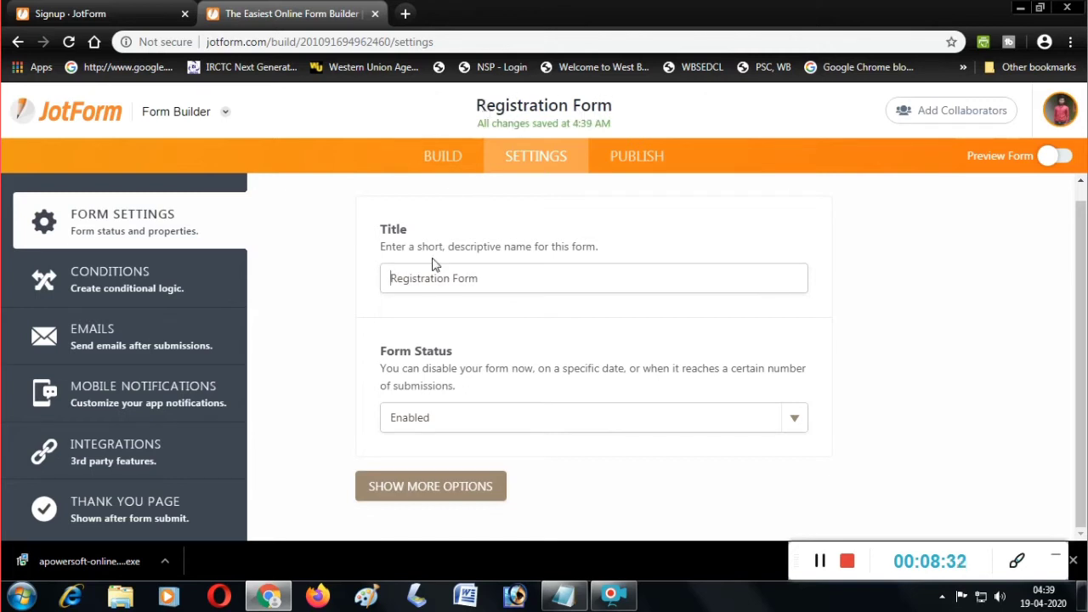
text(Onlimne)
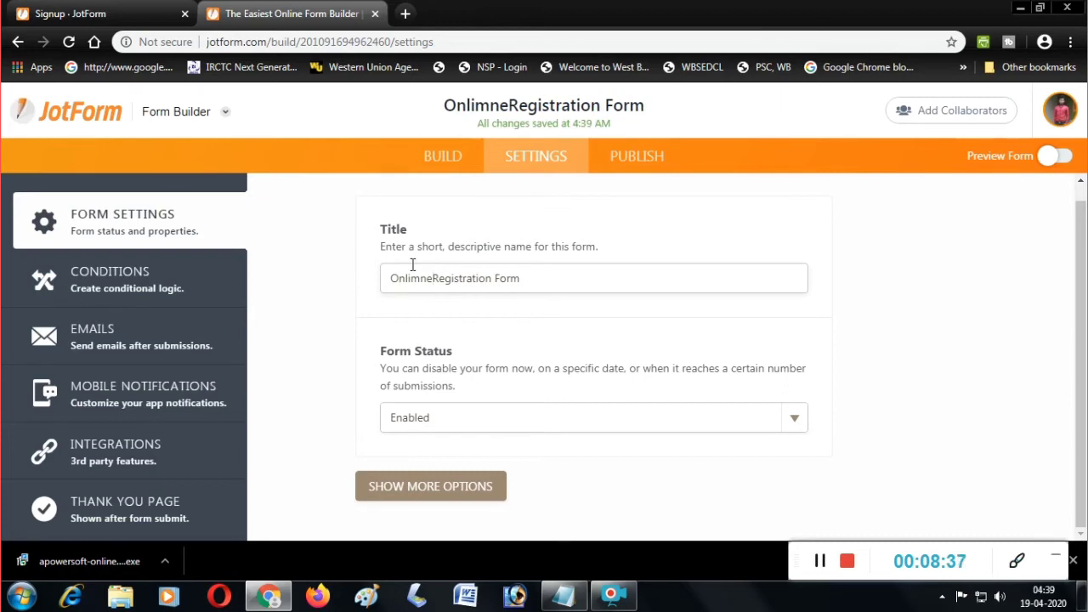
key(BackSpace)
key(BackSpace)
key(BackSpace)
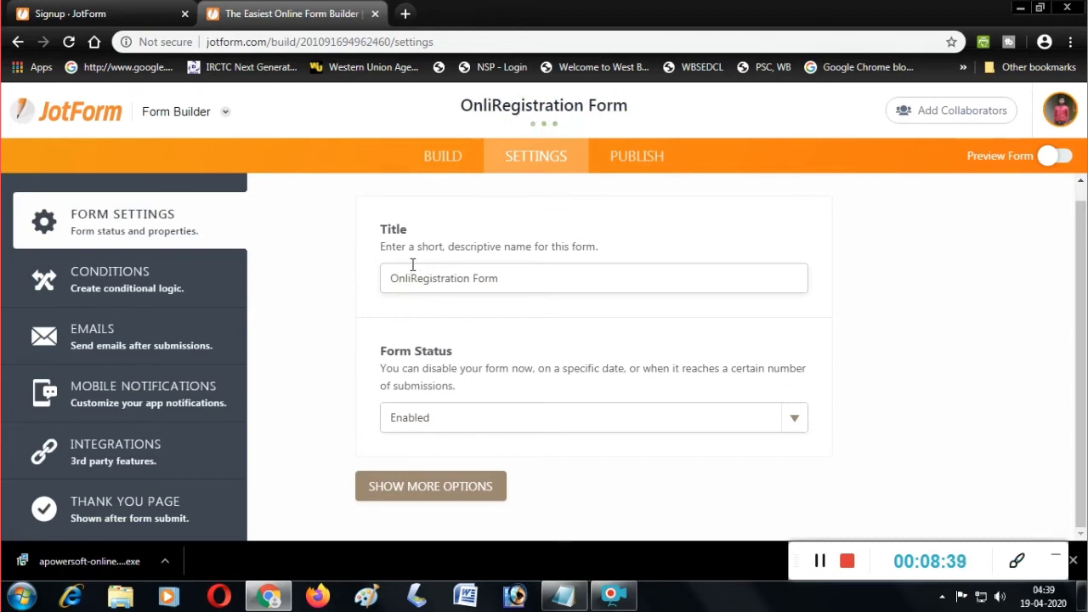
text(ne)
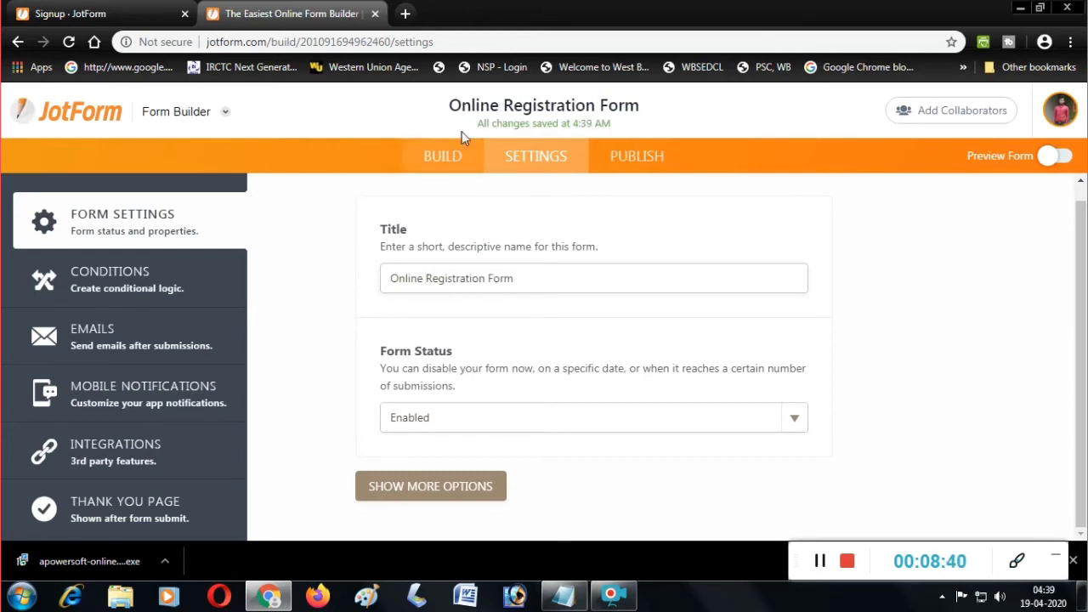
Keep Form Status Enabled, then reveal and scroll through Show More Options settings.
click(781, 418)
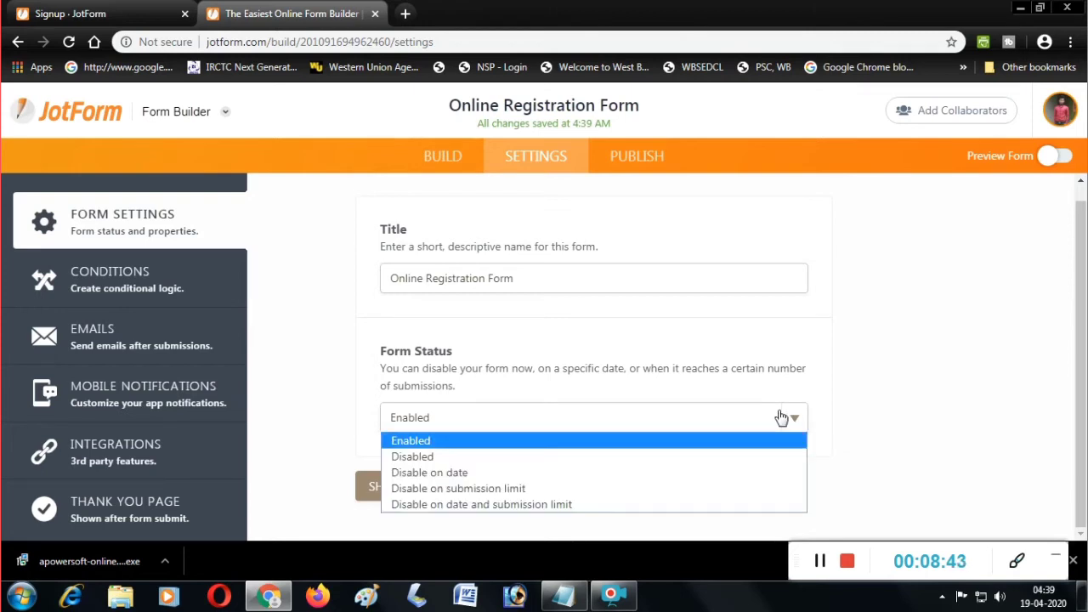
click(781, 417)
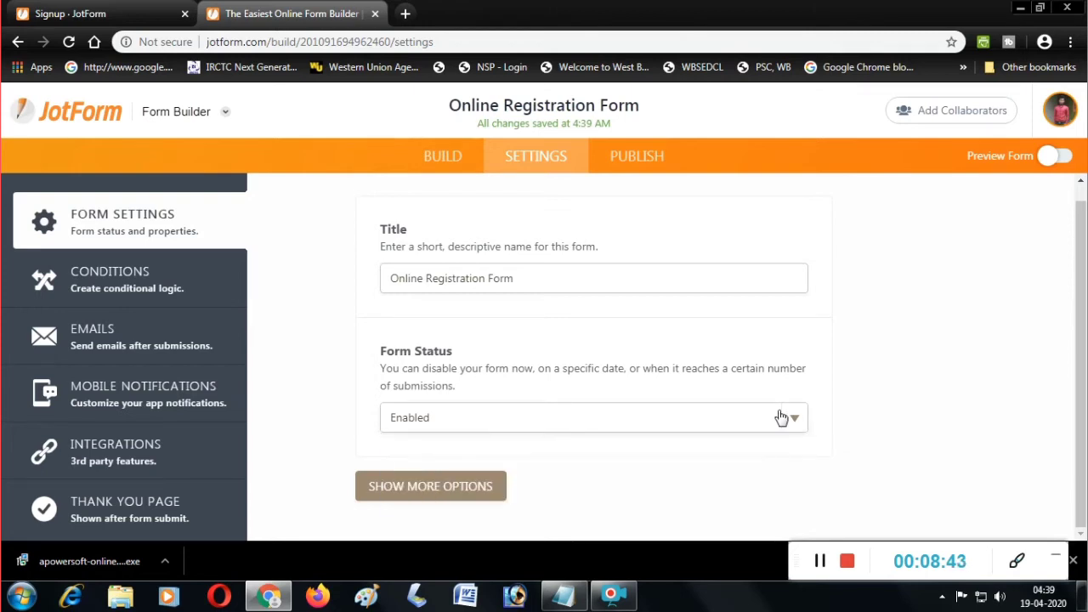
click(463, 488)
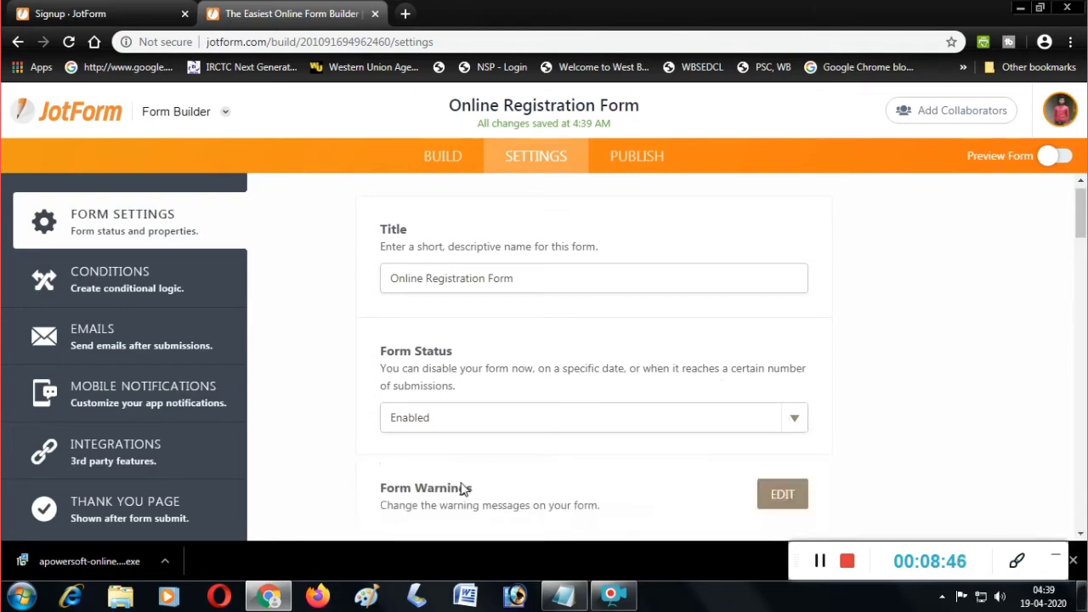
scroll(671, 396, down, 2)
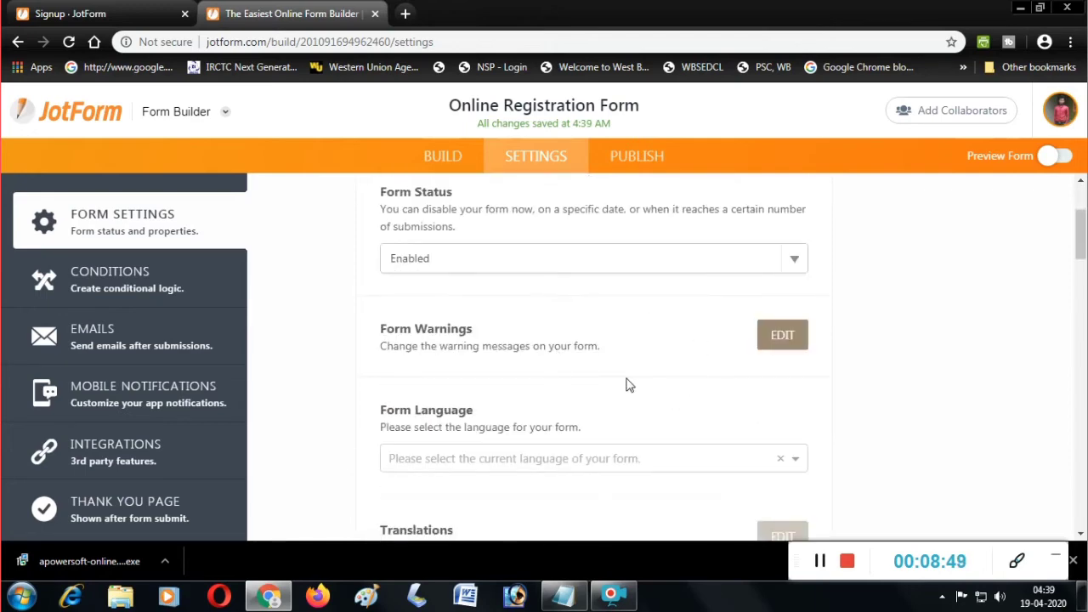
scroll(628, 385, down, 7)
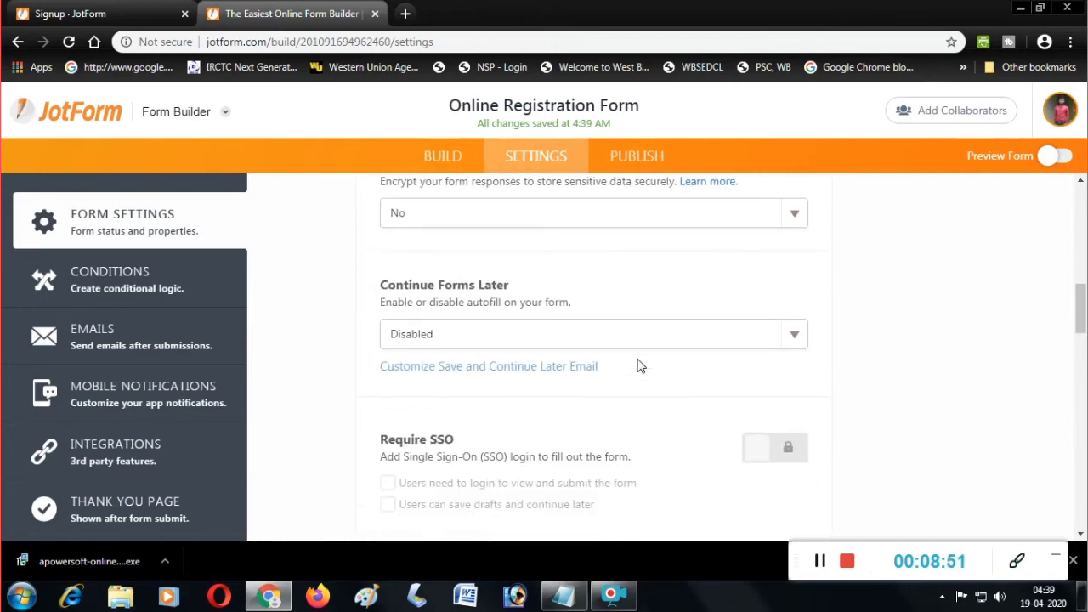
scroll(640, 366, down, 3)
scroll(637, 357, up, 12)
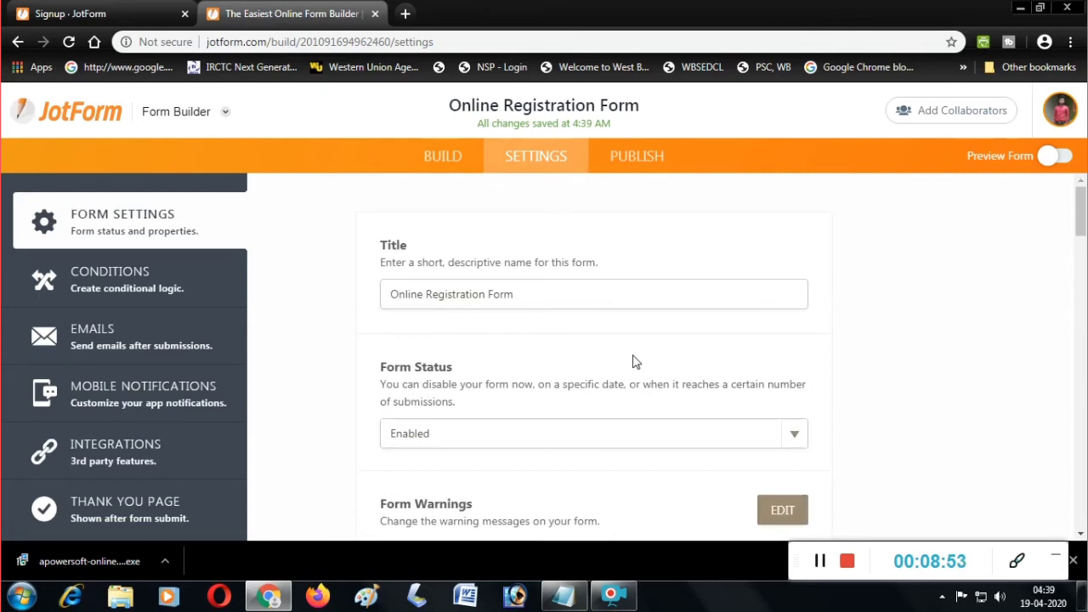
scroll(605, 345, down, 3)
scroll(714, 298, up, 2)
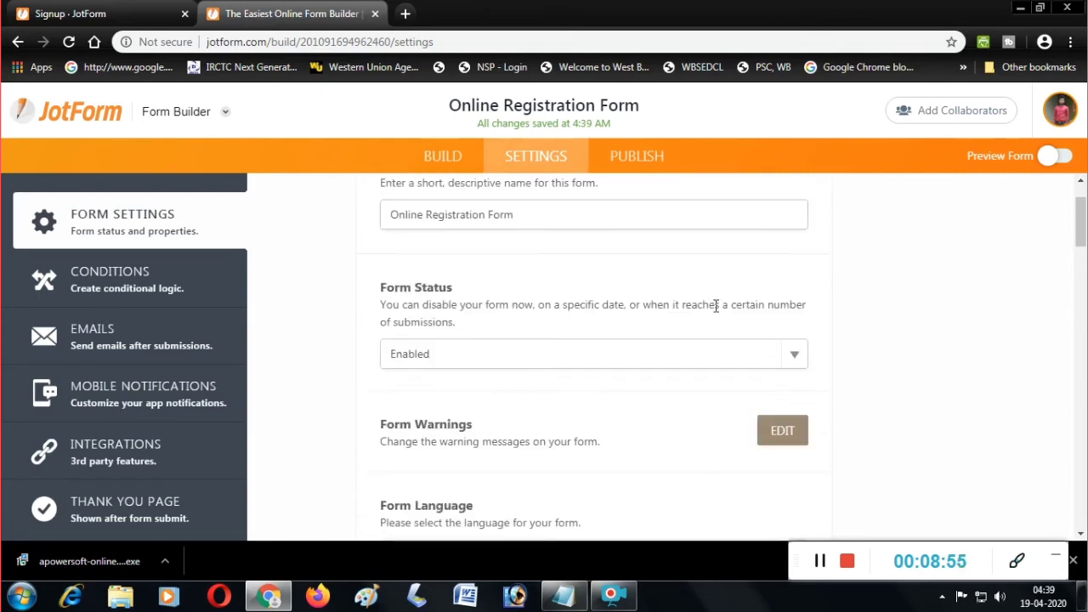
scroll(714, 309, down, 2)
scroll(578, 311, down, 6)
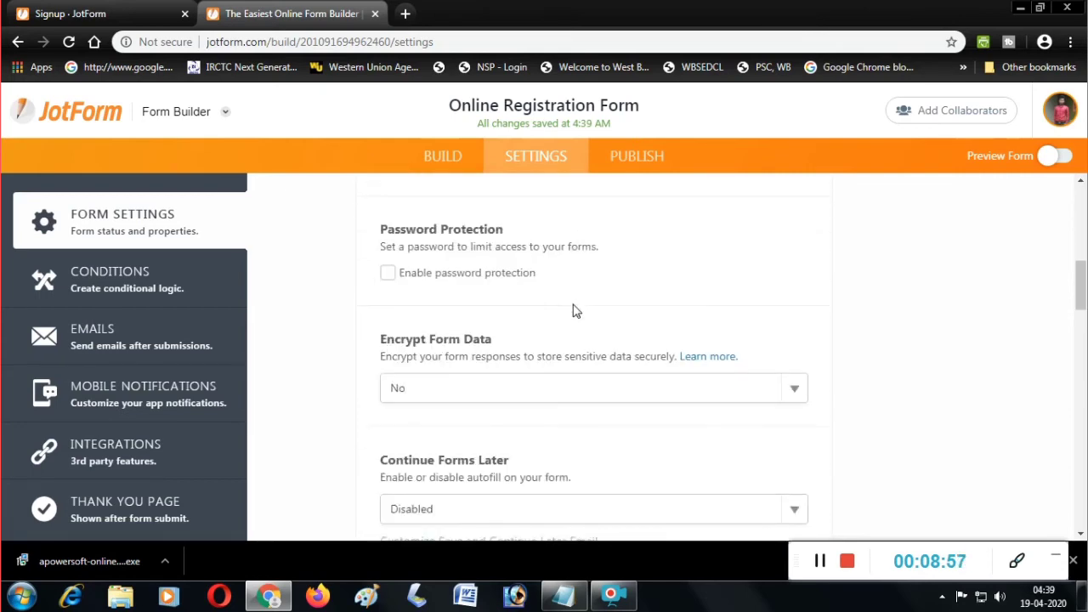
scroll(578, 319, down, 2)
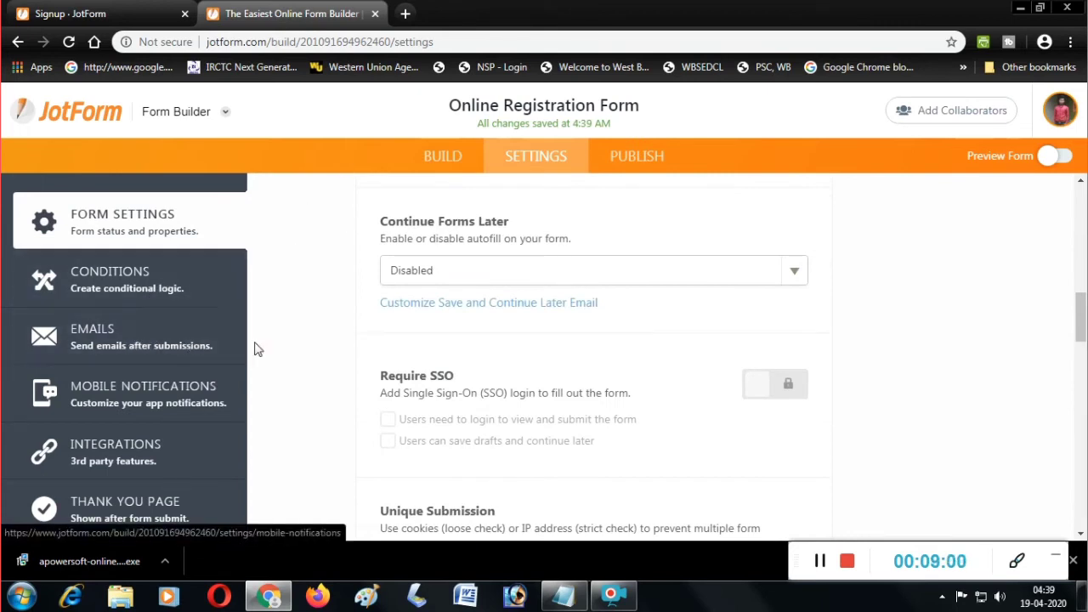
Review the Emails notification and autoresponder settings, then go to the Publish page.
click(158, 348)
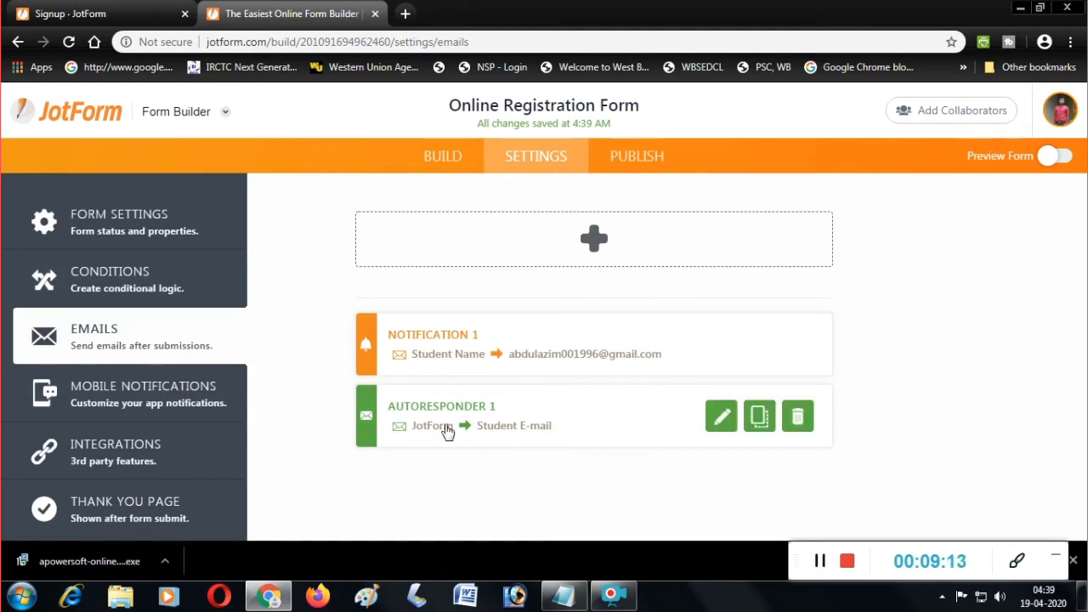
click(640, 160)
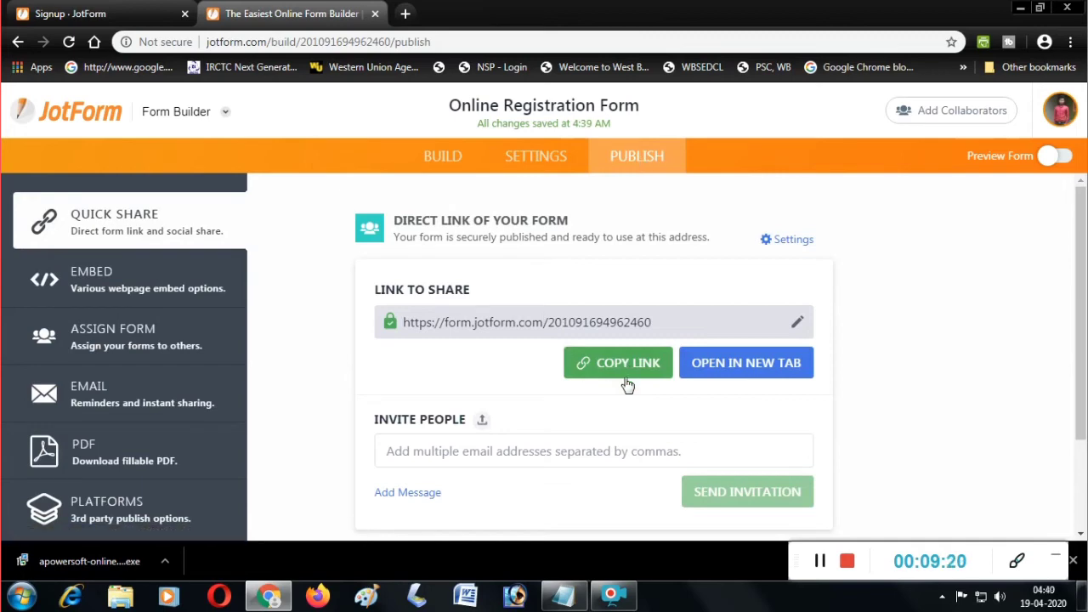
Open the published form's link in a new browser tab and switch to it.
scroll(624, 383, down, 2)
scroll(629, 381, up, 2)
scroll(610, 394, down, 2)
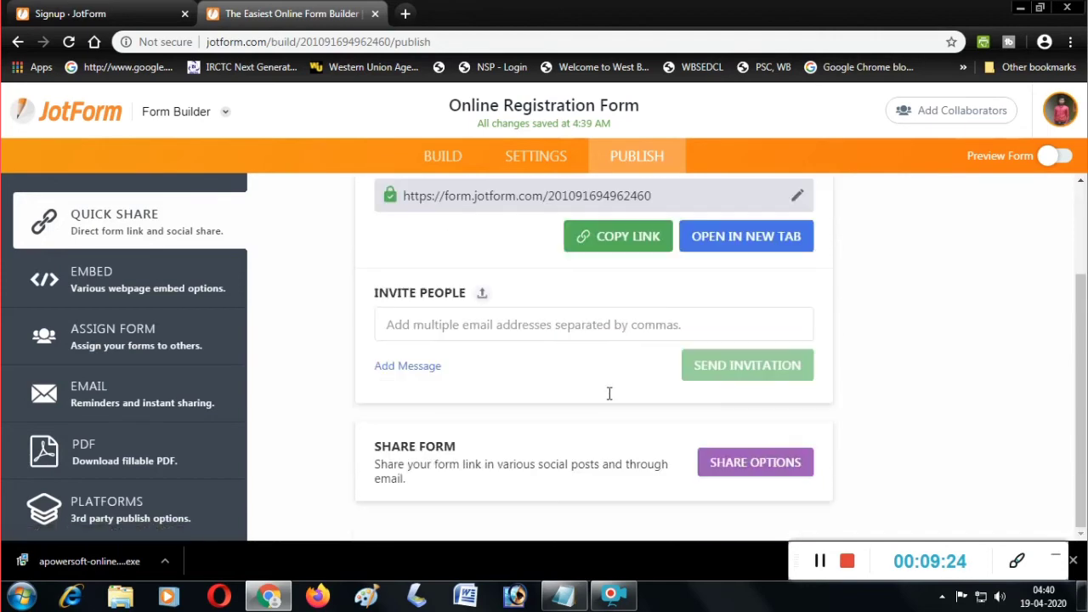
scroll(610, 398, up, 2)
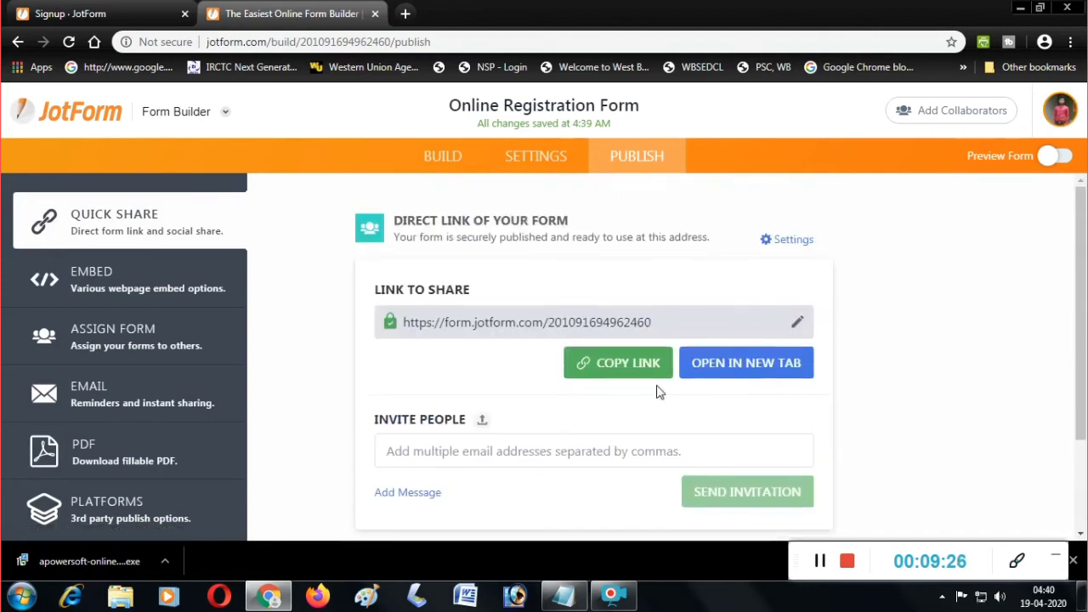
right_click(737, 367)
click(756, 374)
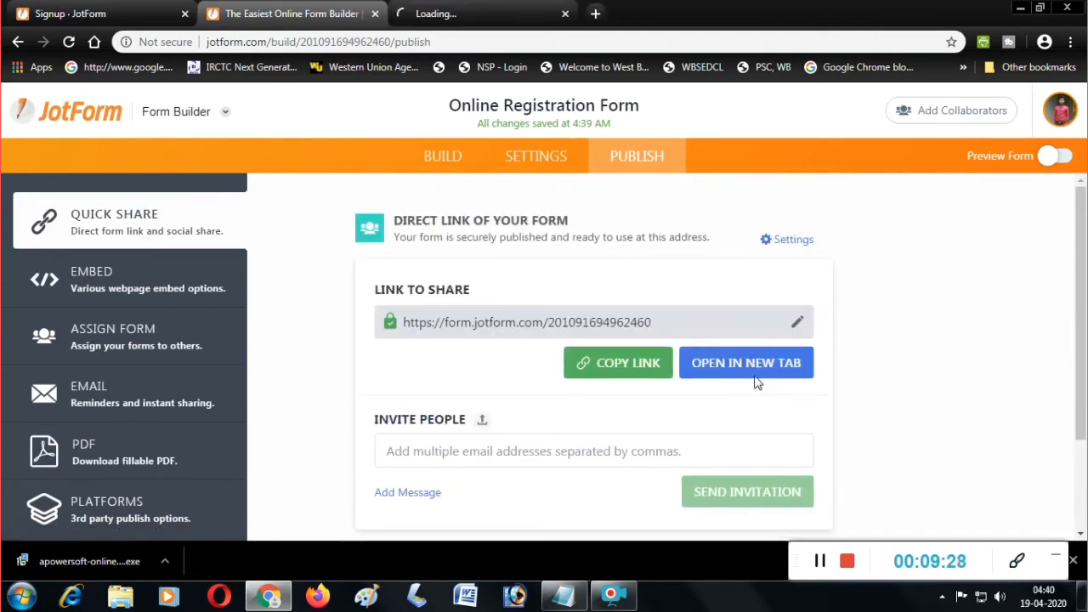
click(474, 18)
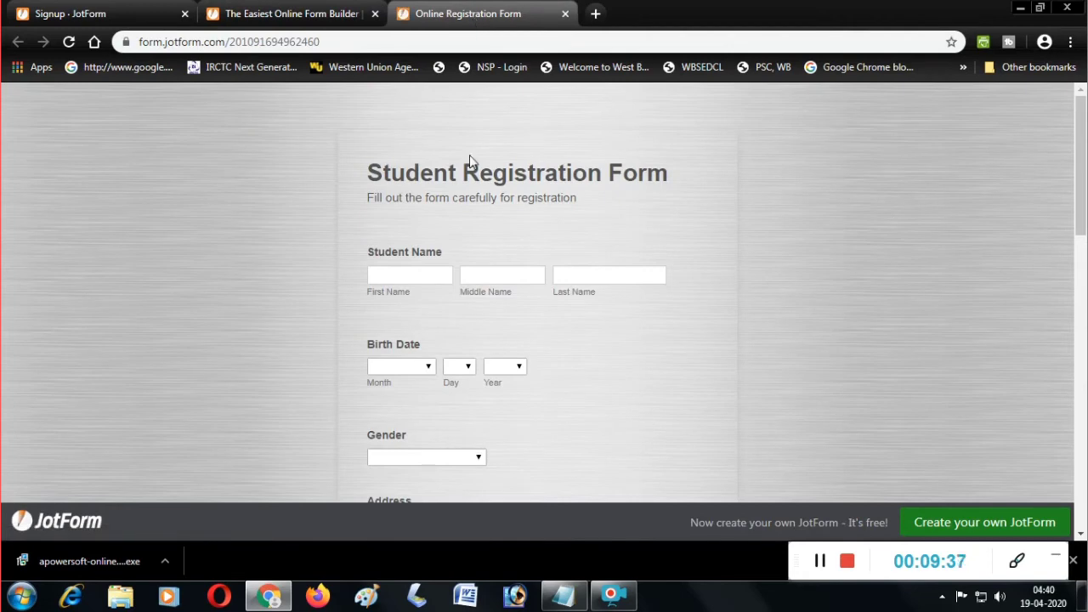
scroll(537, 340, down, 3)
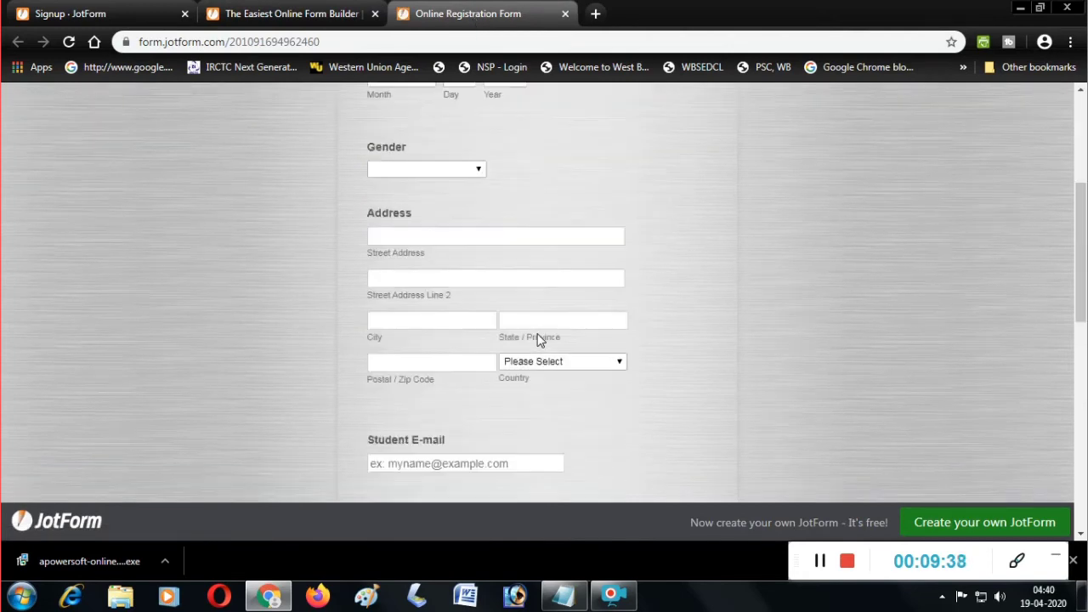
scroll(538, 338, up, 3)
click(437, 275)
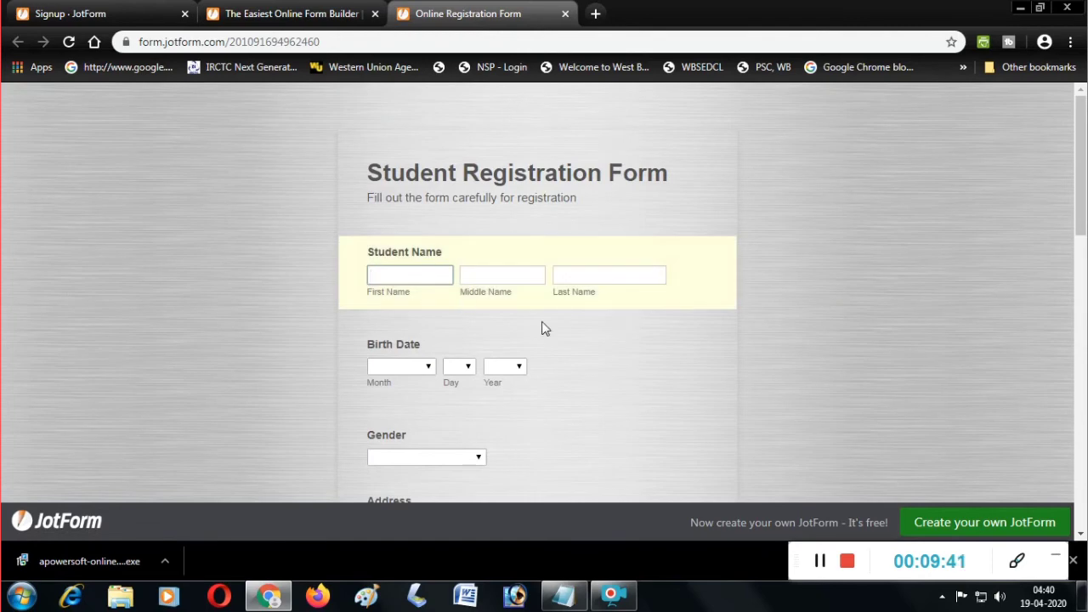
scroll(544, 328, down, 10)
scroll(565, 344, up, 10)
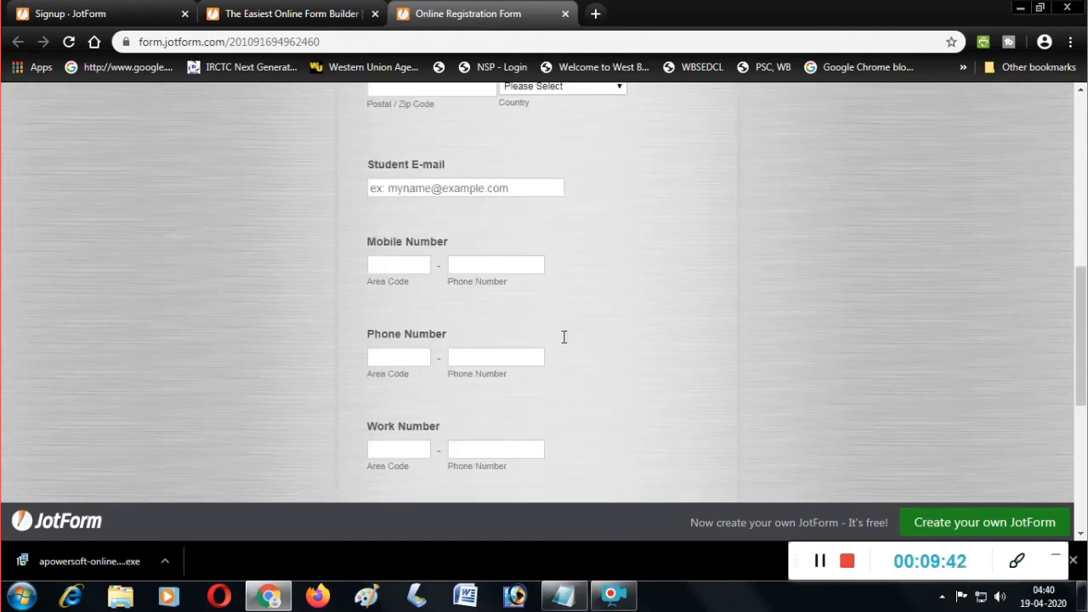
scroll(459, 280, down, 10)
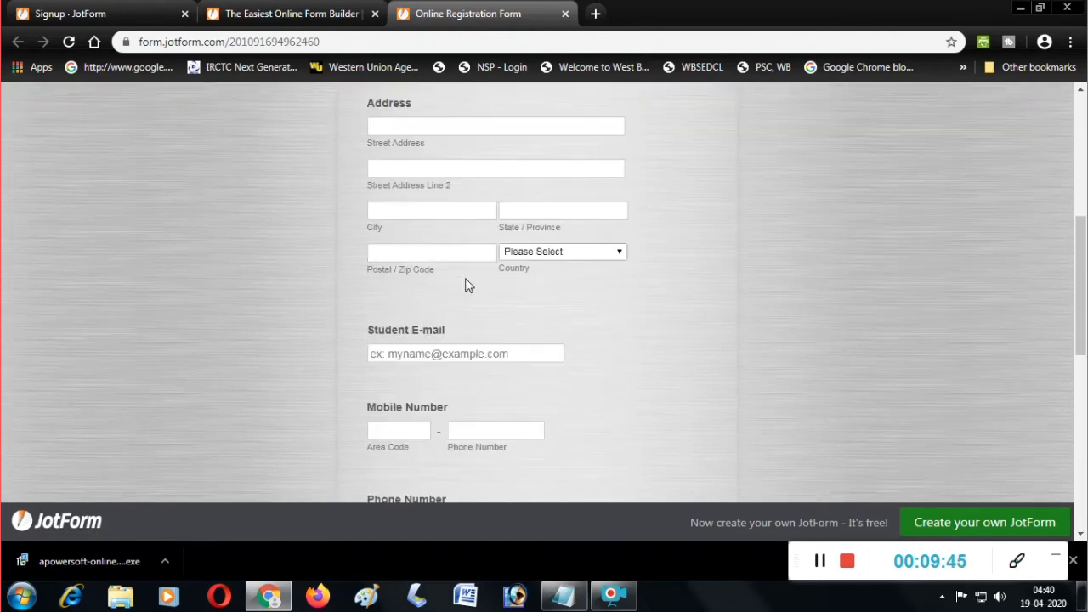
scroll(474, 287, up, 10)
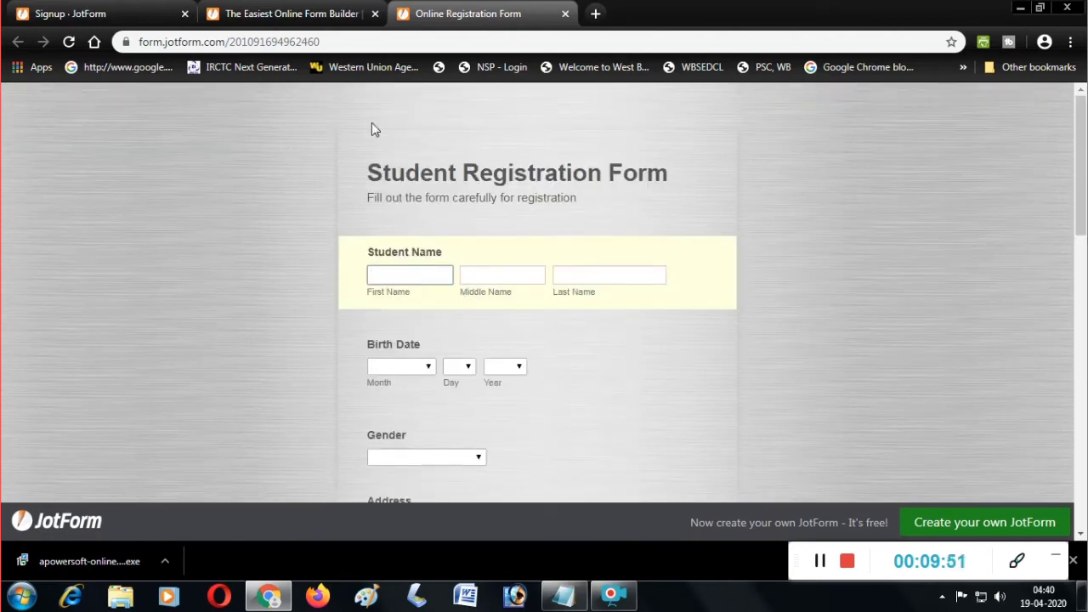
Enter the student's first and last name, leaving the middle name blank.
key(Tab)
key(Tab)
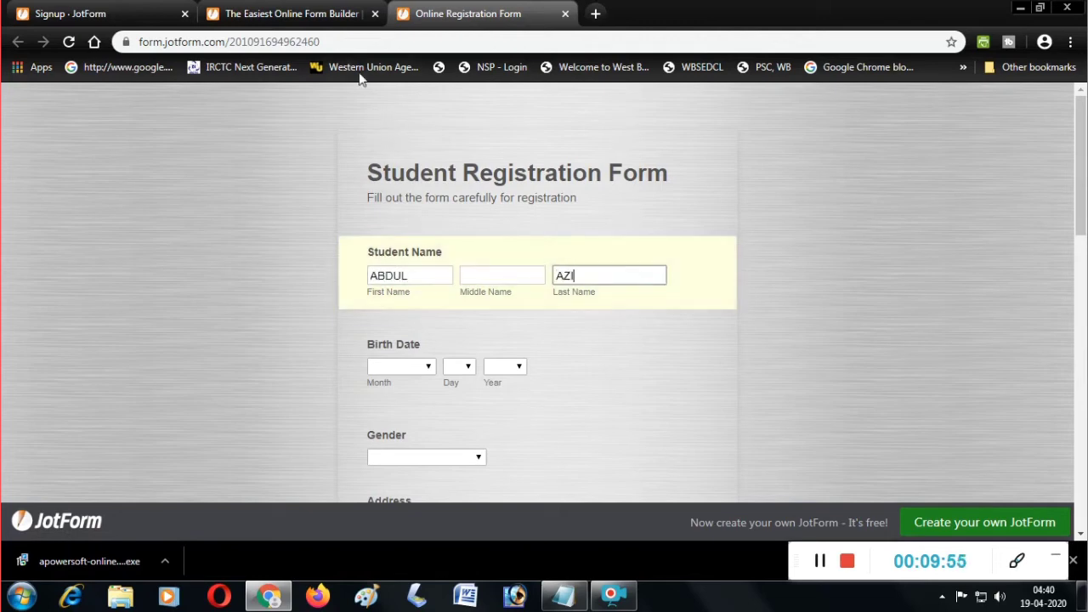
key(Tab)
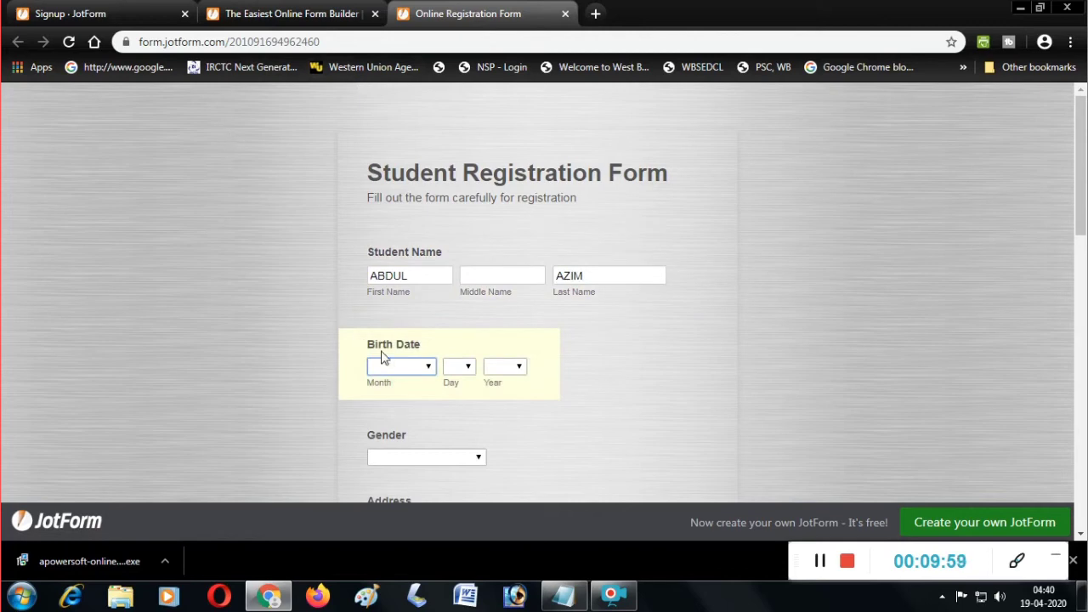
click(412, 367)
click(406, 453)
click(463, 368)
click(462, 332)
click(514, 367)
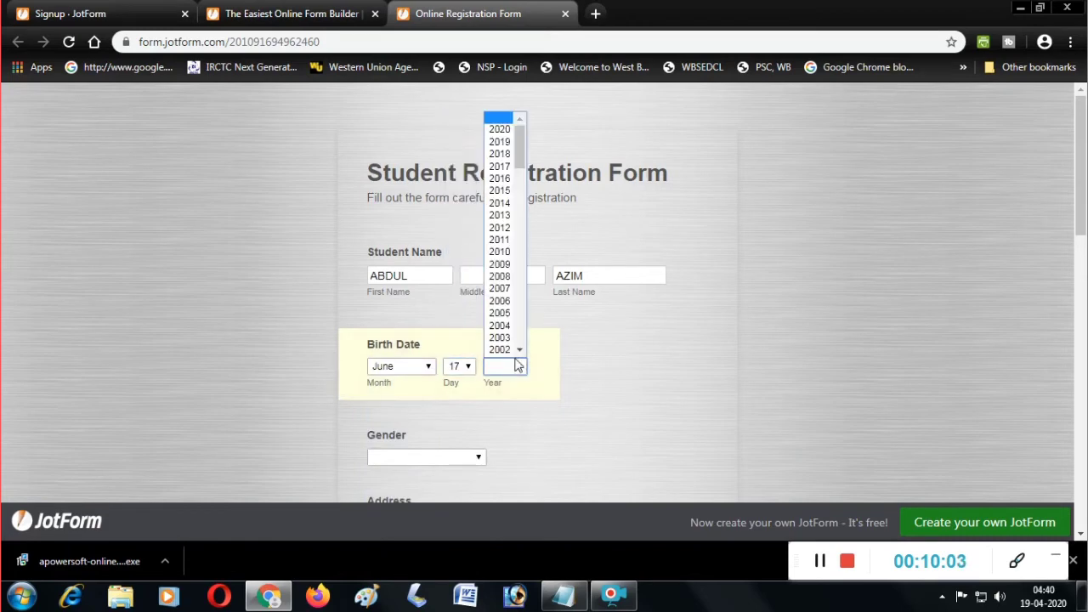
scroll(499, 263, down, 15)
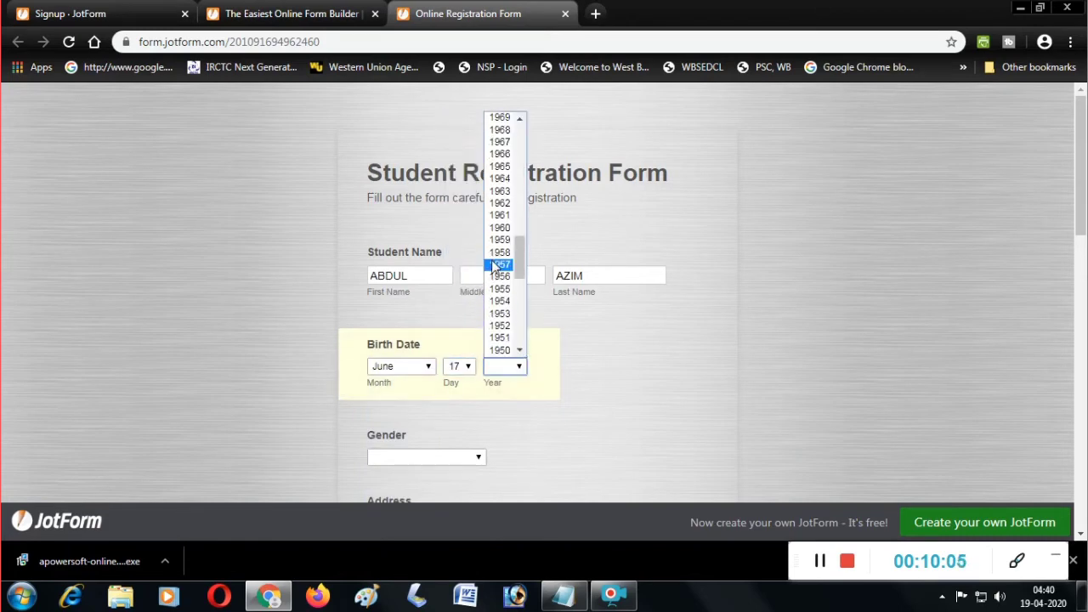
scroll(501, 217, up, 4)
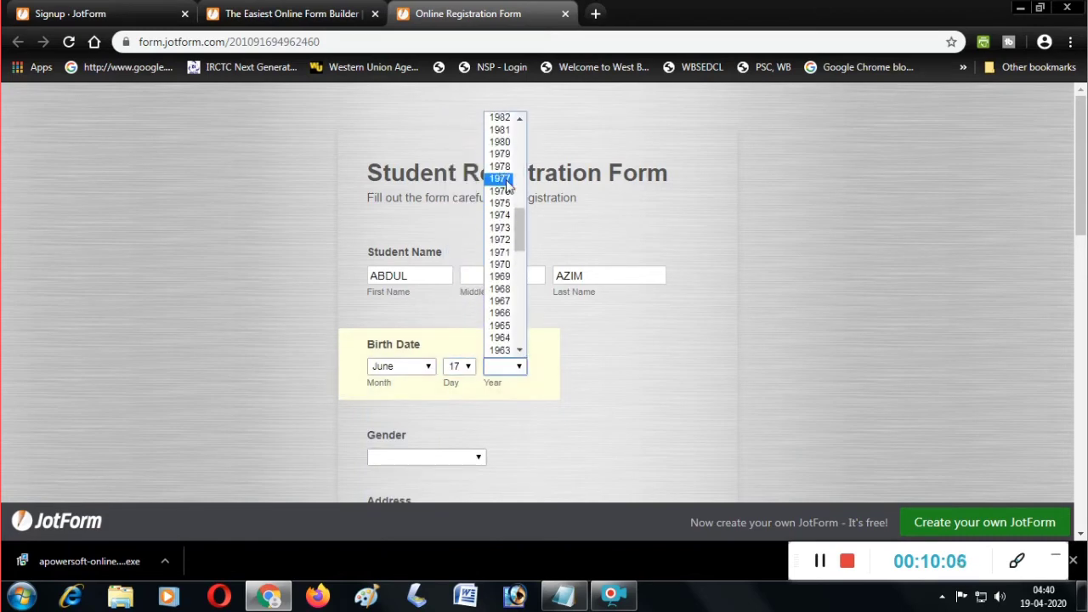
scroll(503, 213, up, 8)
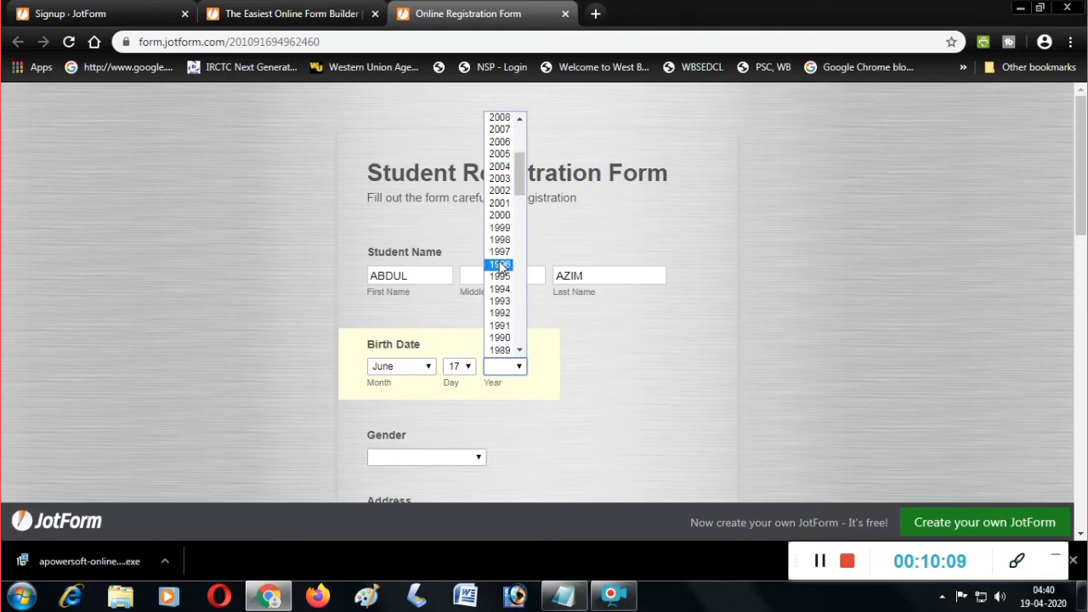
click(500, 251)
click(435, 459)
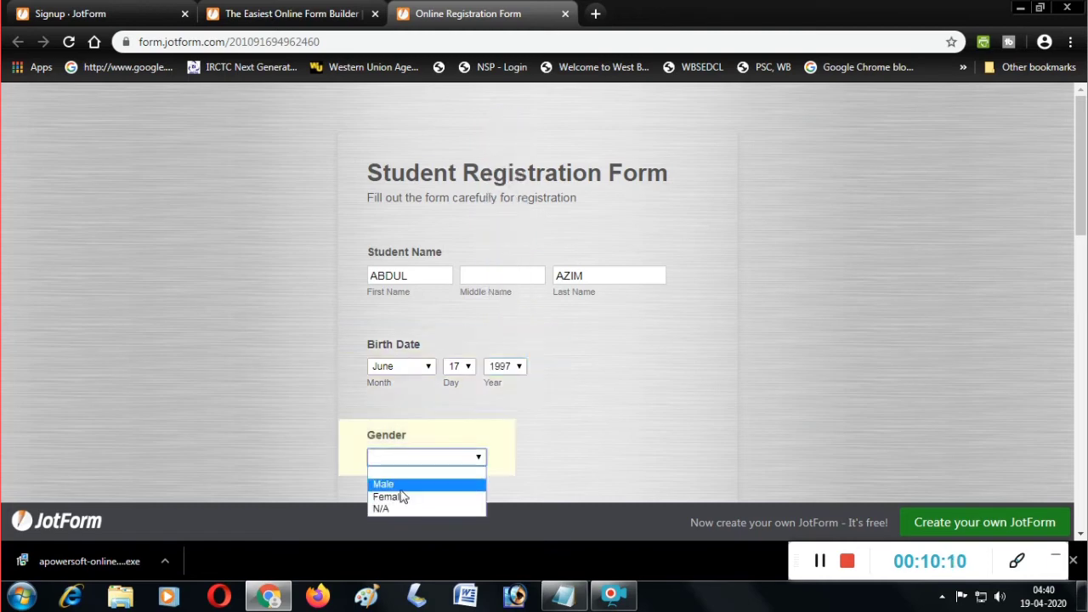
key(Down)
key(Return)
Fill in the student's street, city, state and postal code.
click(463, 365)
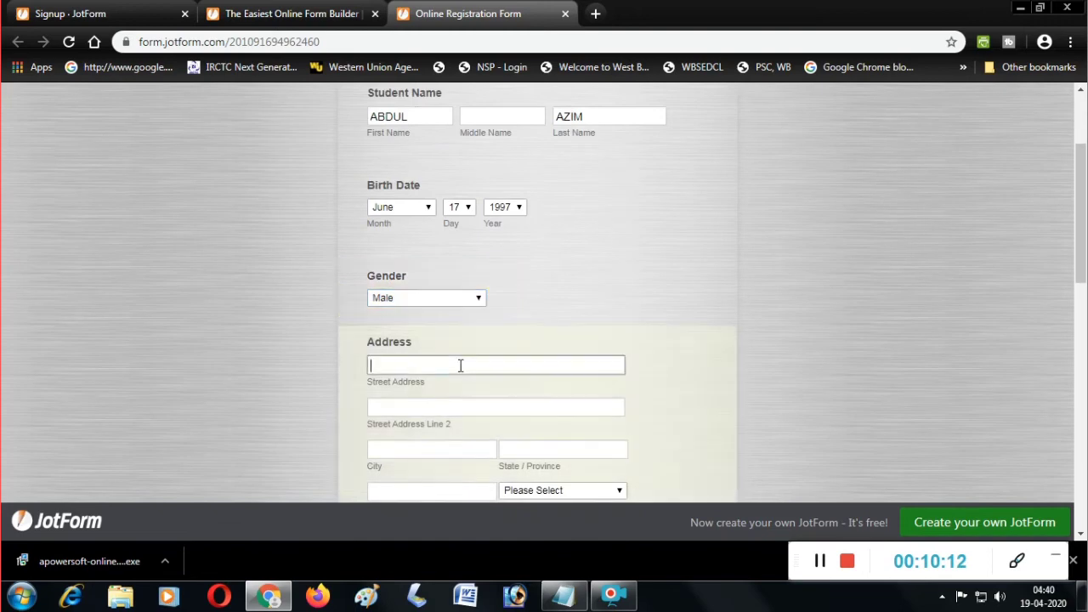
text(N)
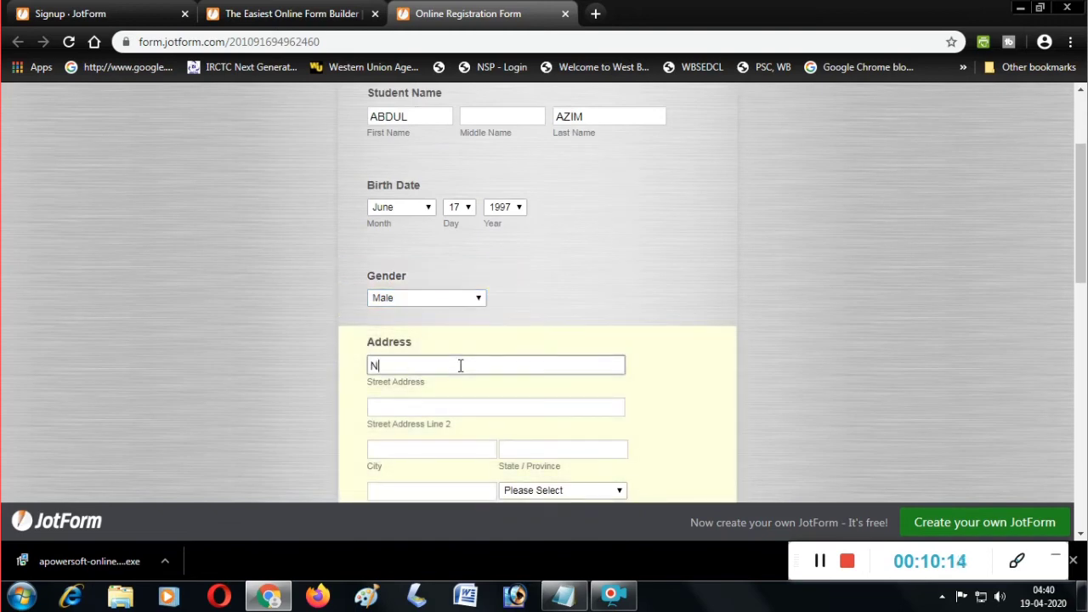
text(abagram)
key(Tab)
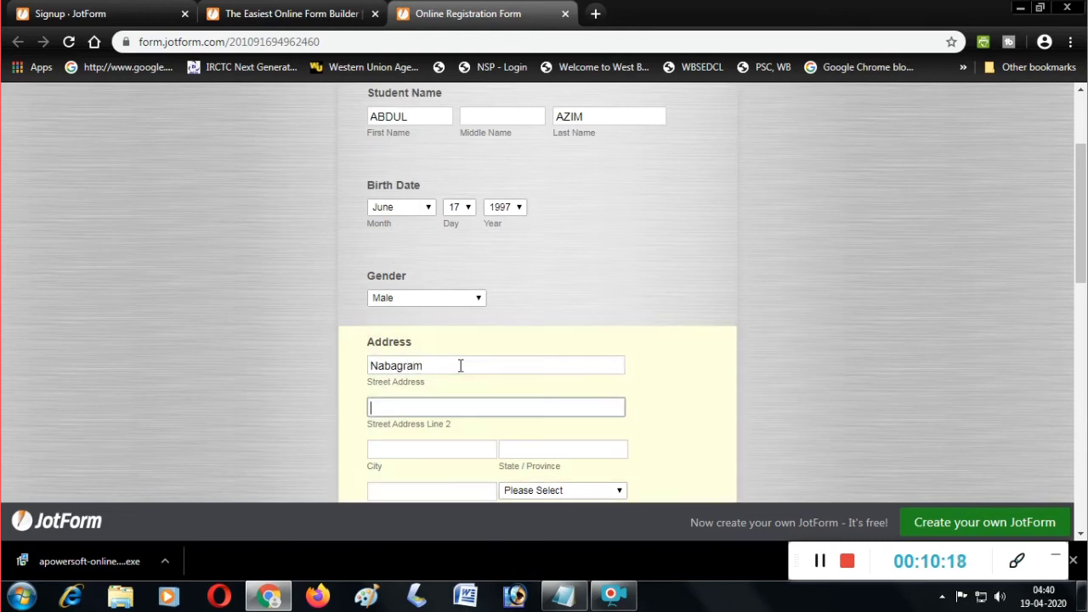
text(Nabagram)
key(Tab)
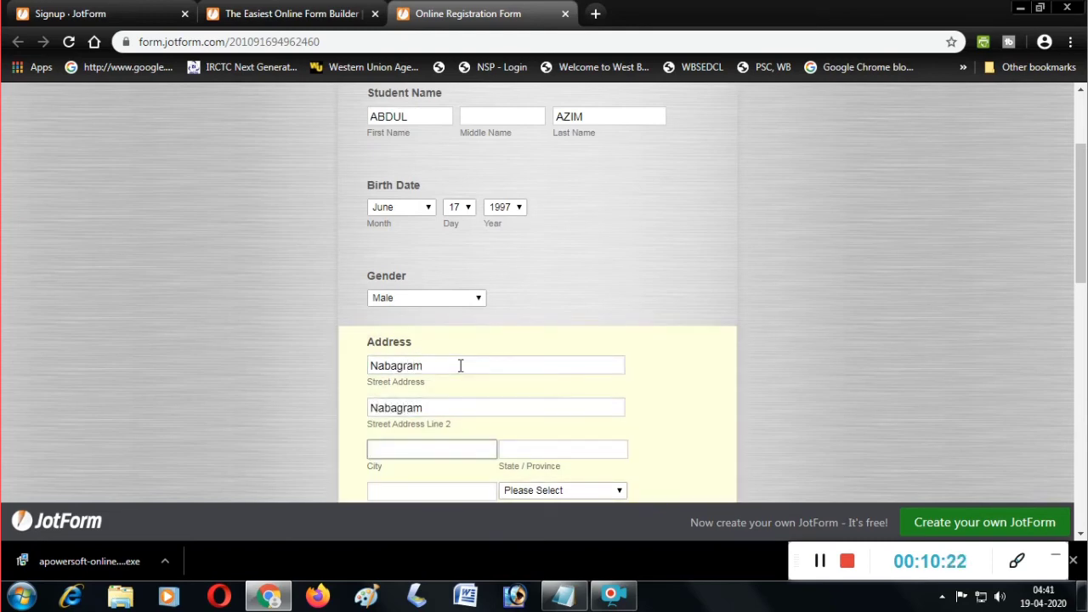
text(Murshidabad)
key(Tab)
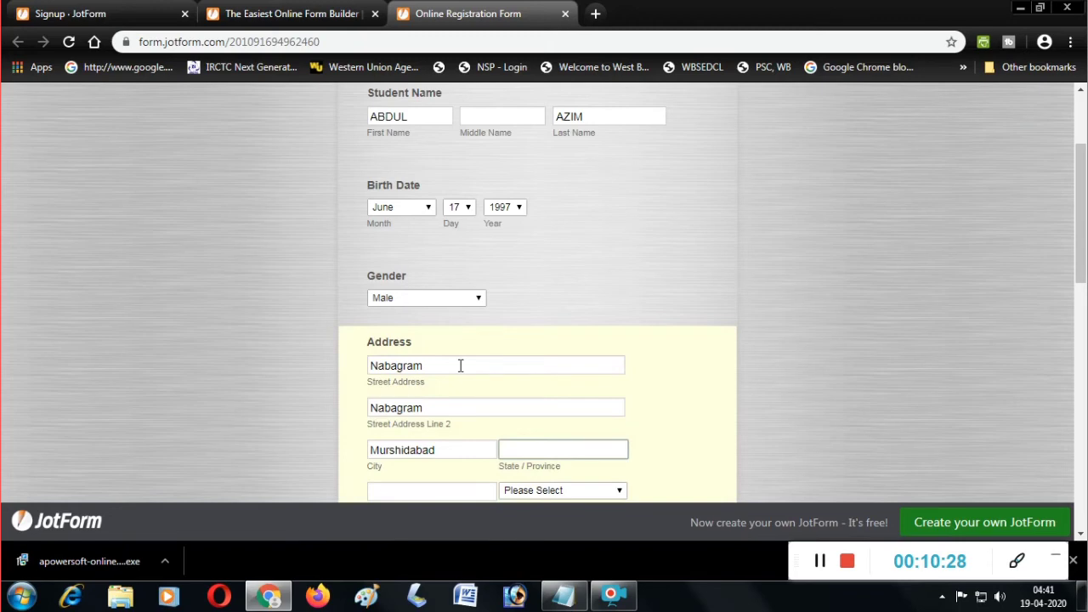
text(WB)
key(Tab)
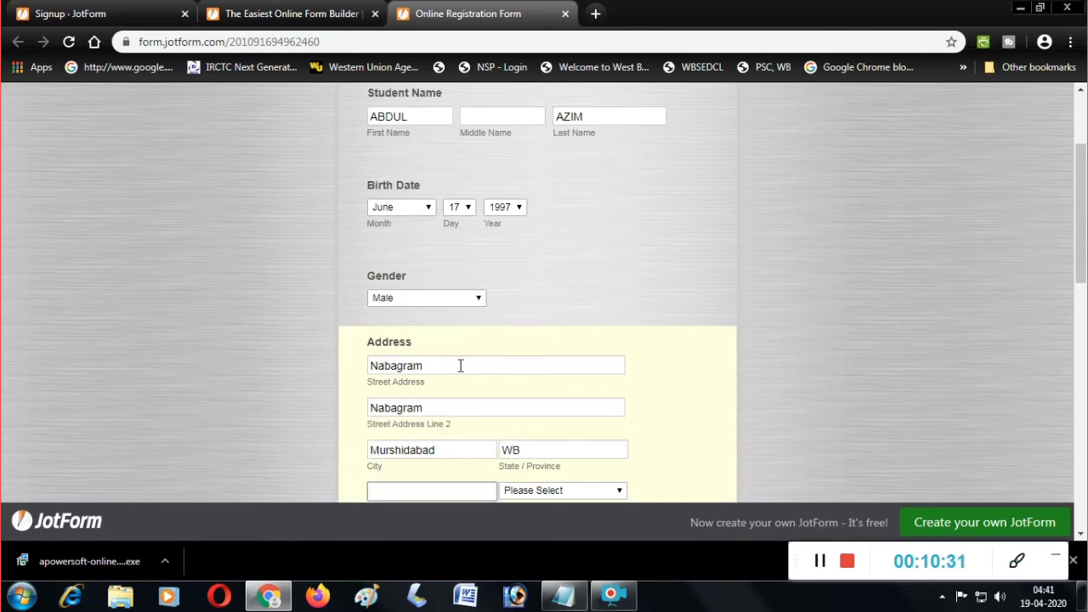
scroll(462, 365, down, 2)
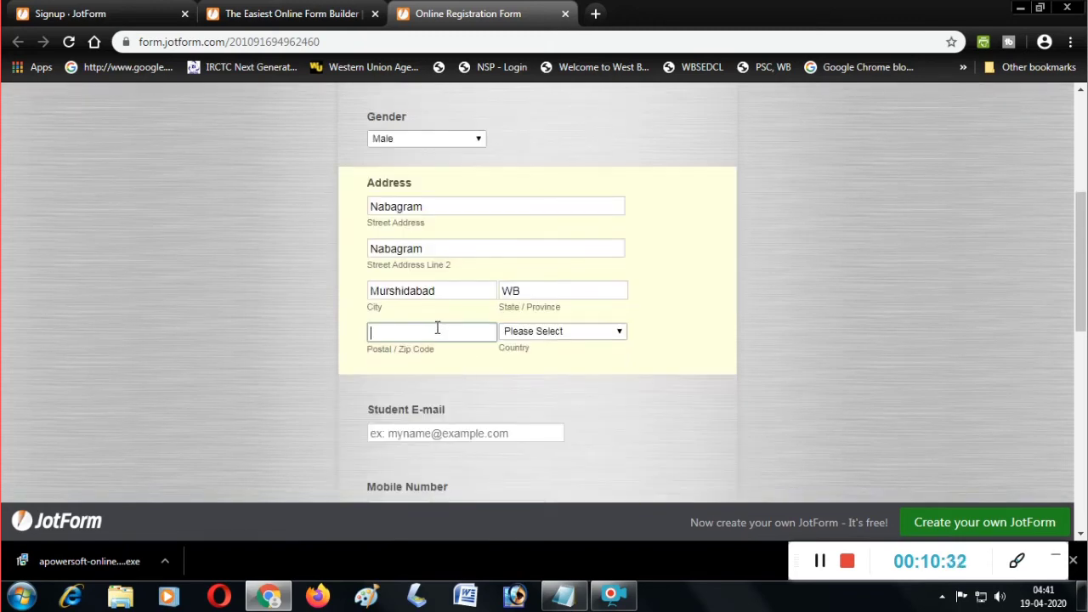
text(742184)
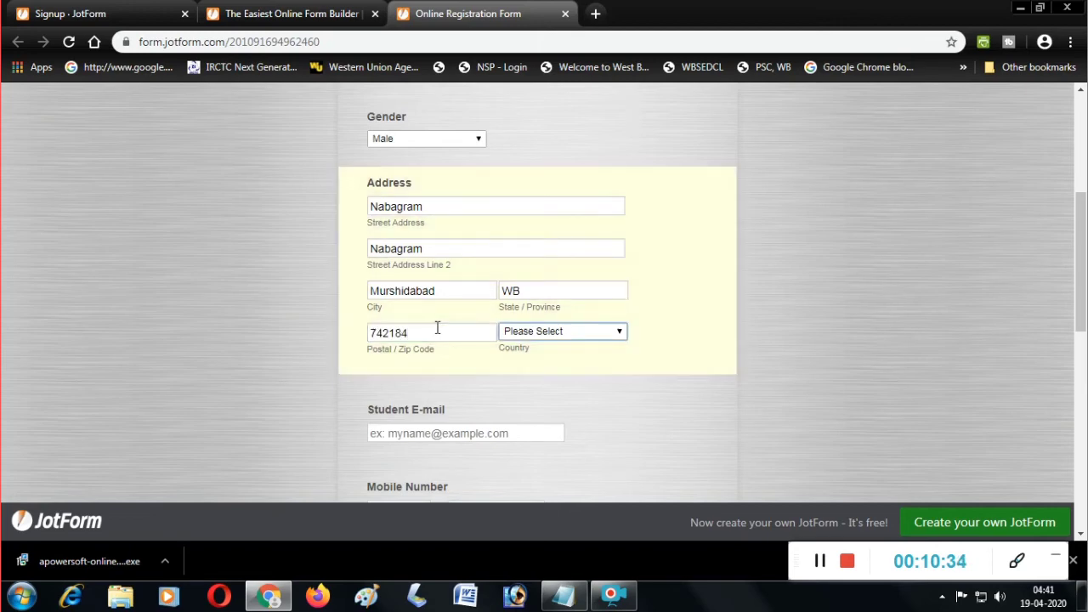
Choose India as the country and enter the student's e-mail address.
click(617, 333)
scroll(583, 281, down, 1)
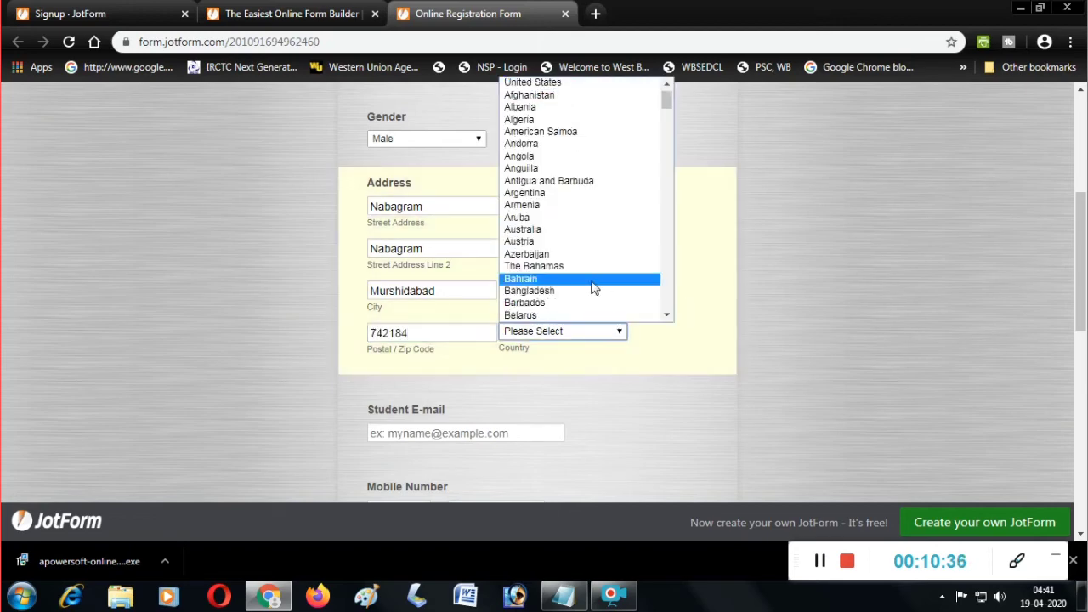
key(i)
key(n)
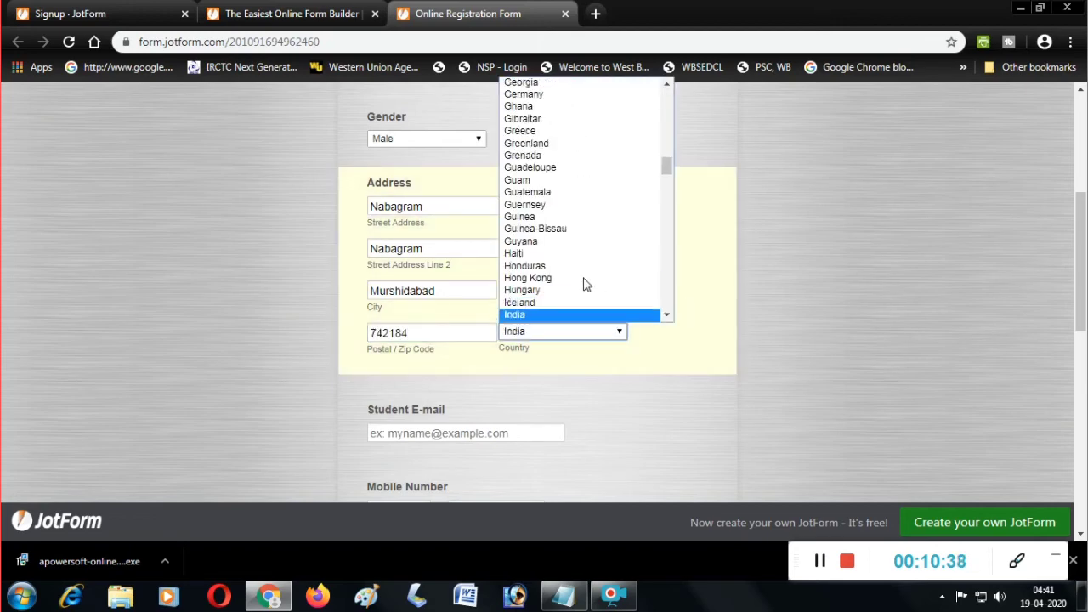
key(Return)
scroll(527, 315, down, 1)
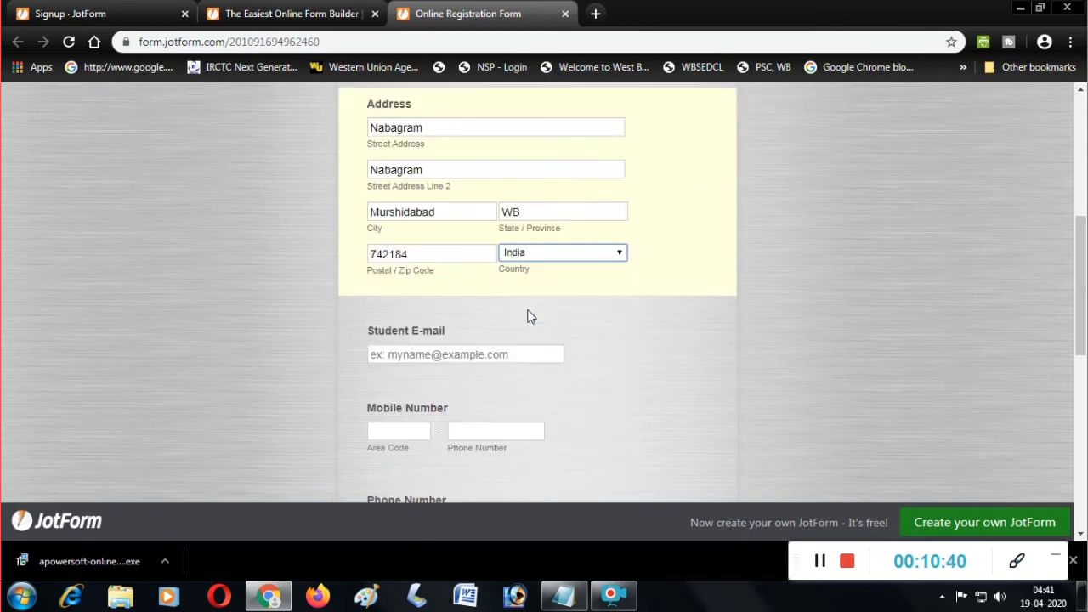
click(504, 353)
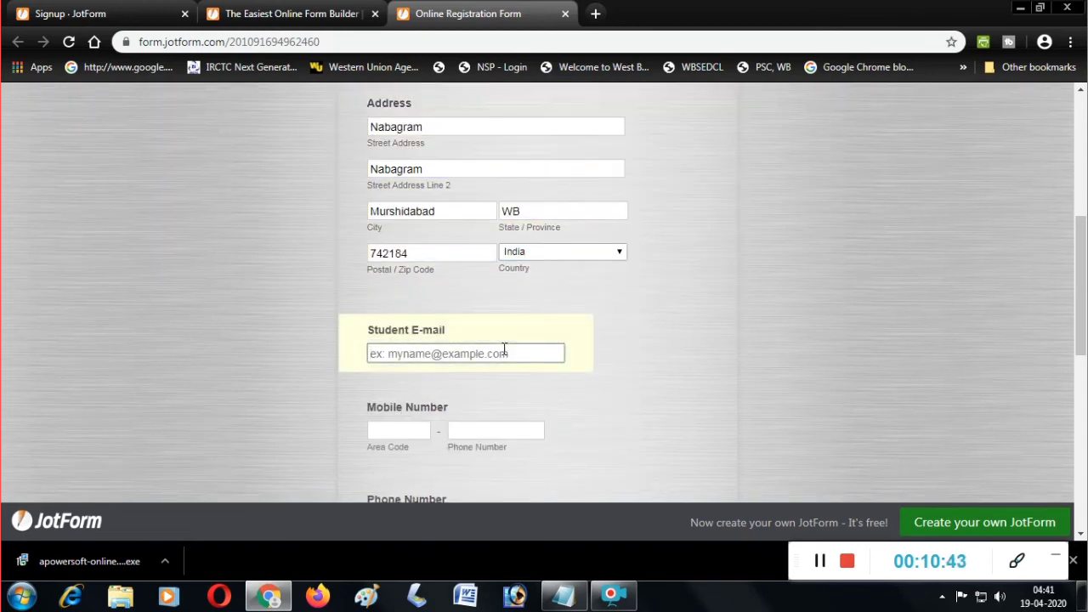
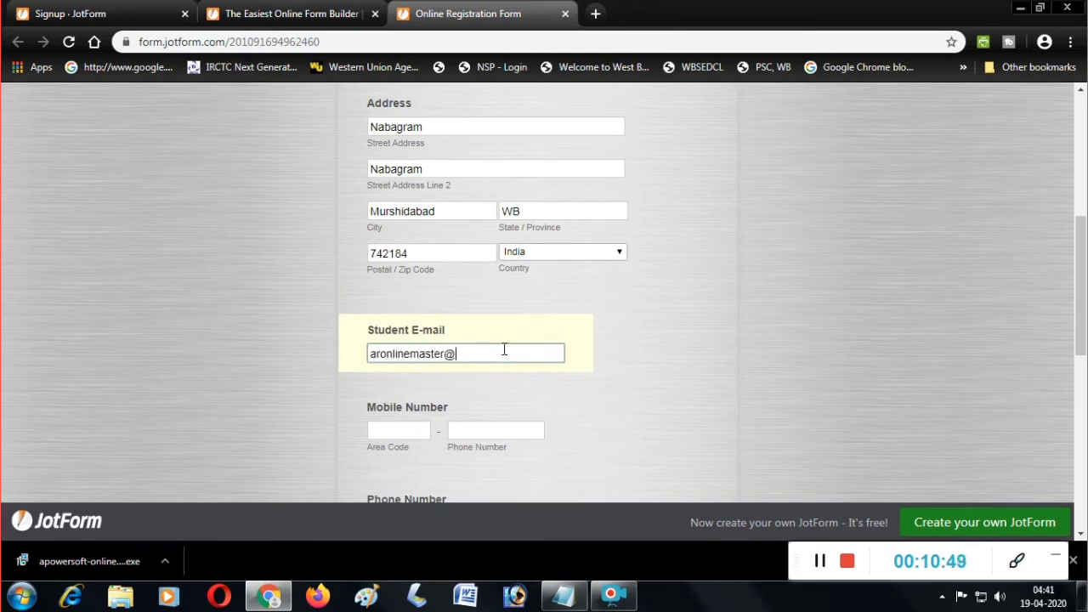
scroll(446, 369, down, 1)
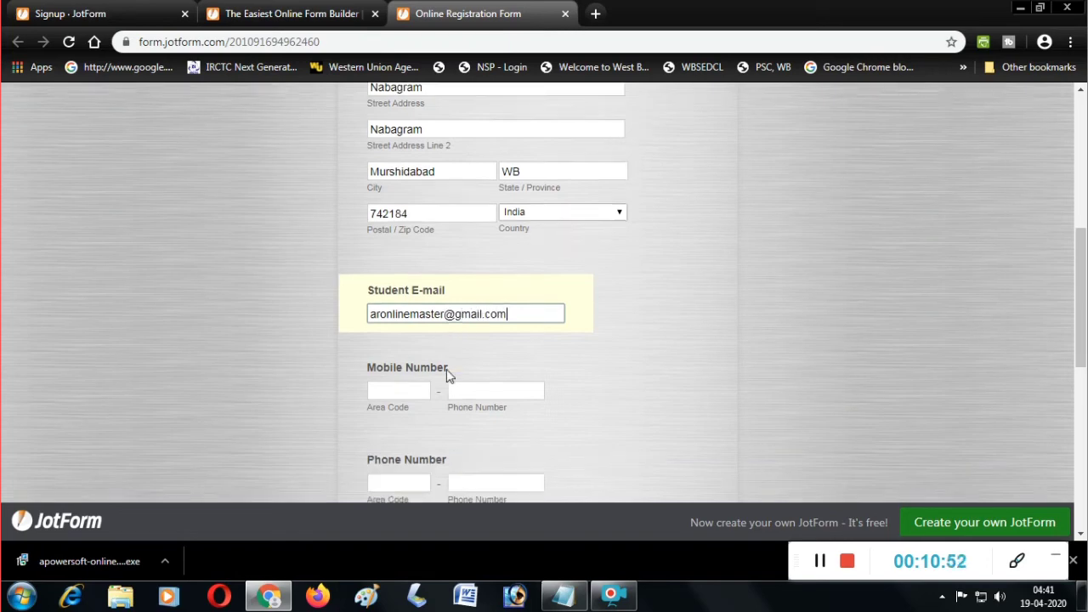
Enter the student's mobile phone number.
click(430, 352)
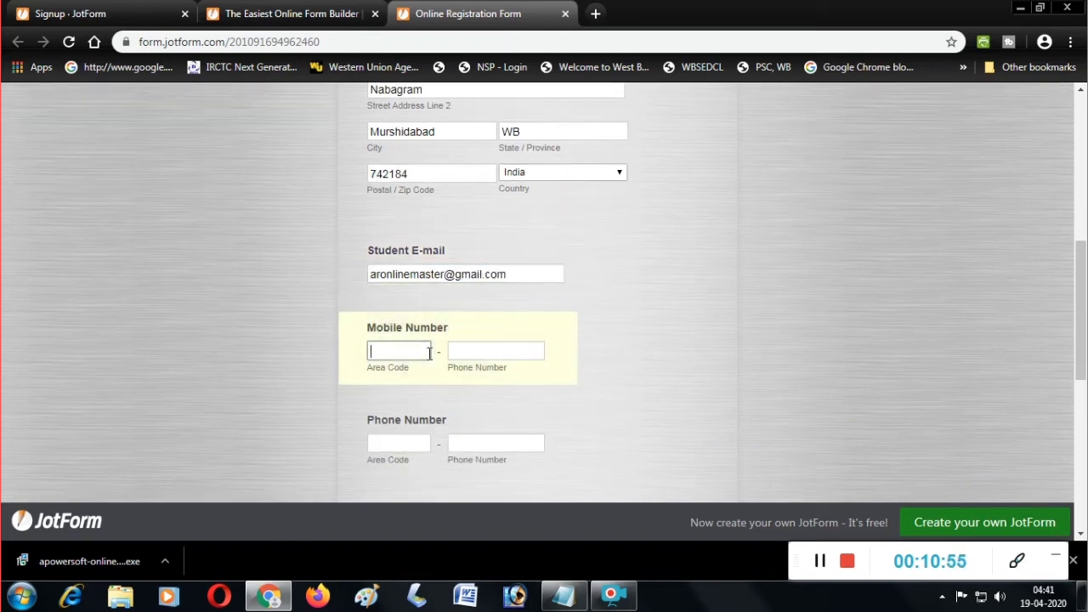
click(481, 359)
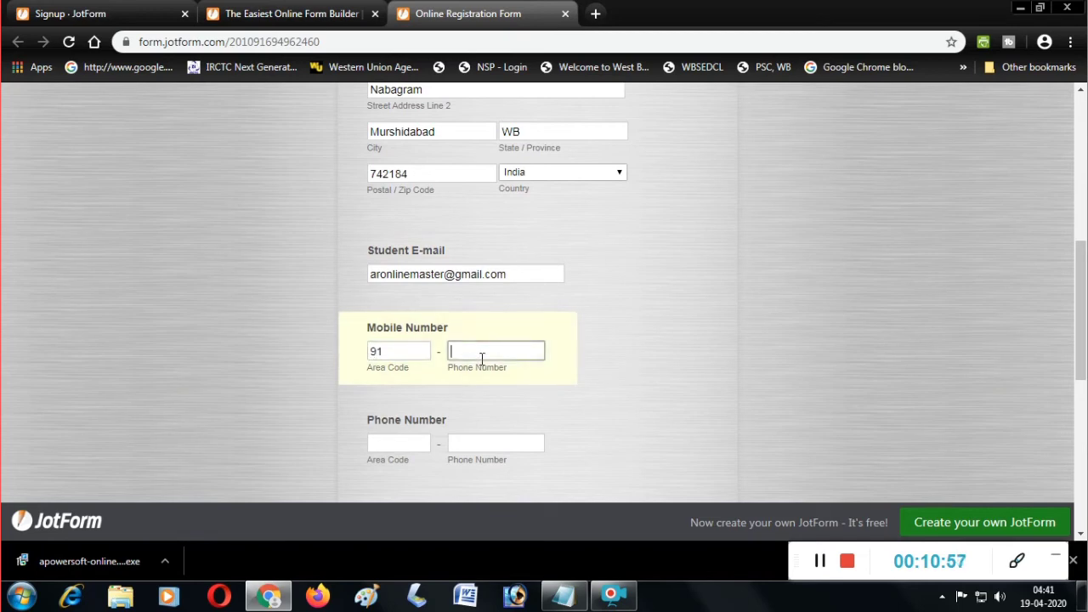
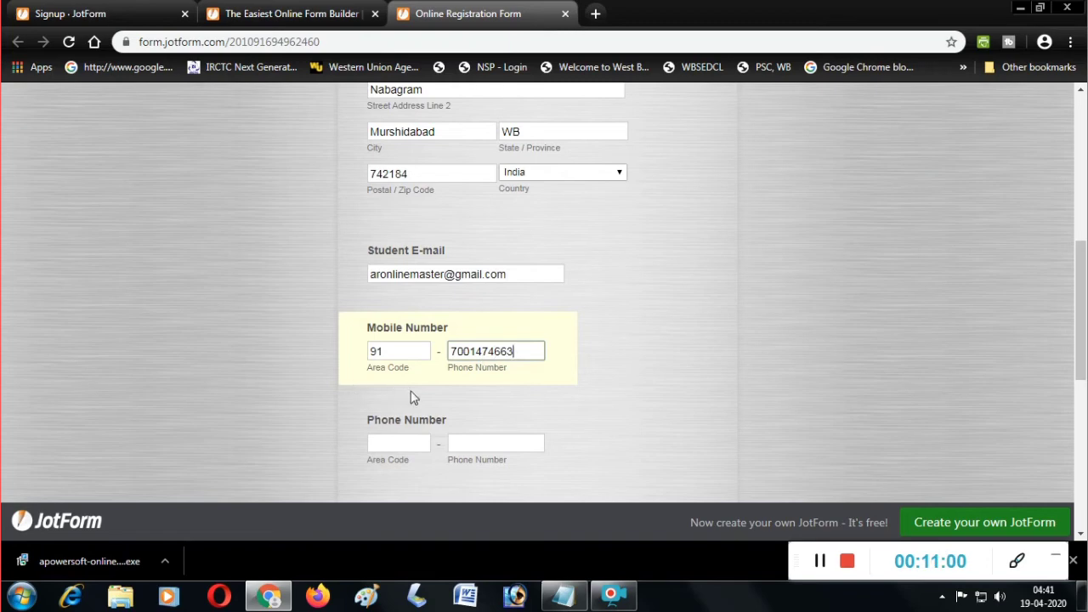
scroll(419, 371, down, 3)
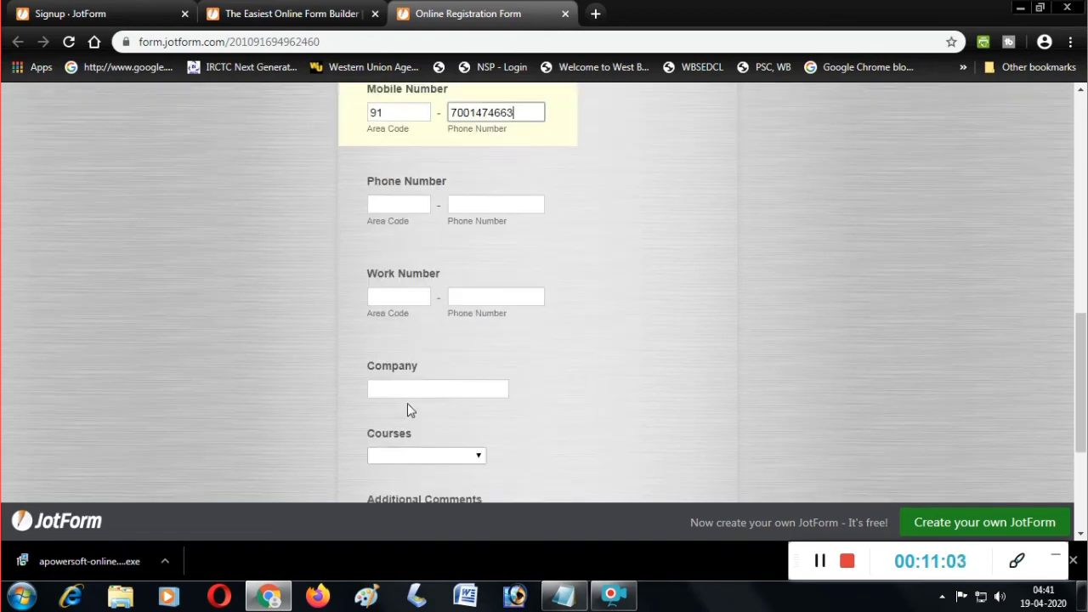
Enter the work phone number, correcting its mistyped area code.
click(413, 292)
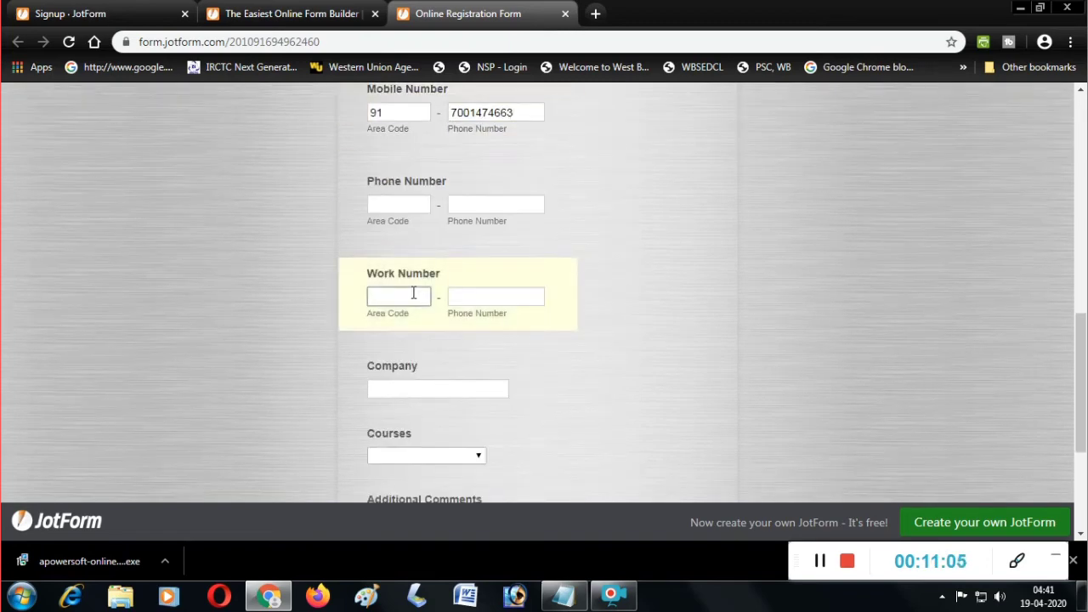
text(25)
click(477, 298)
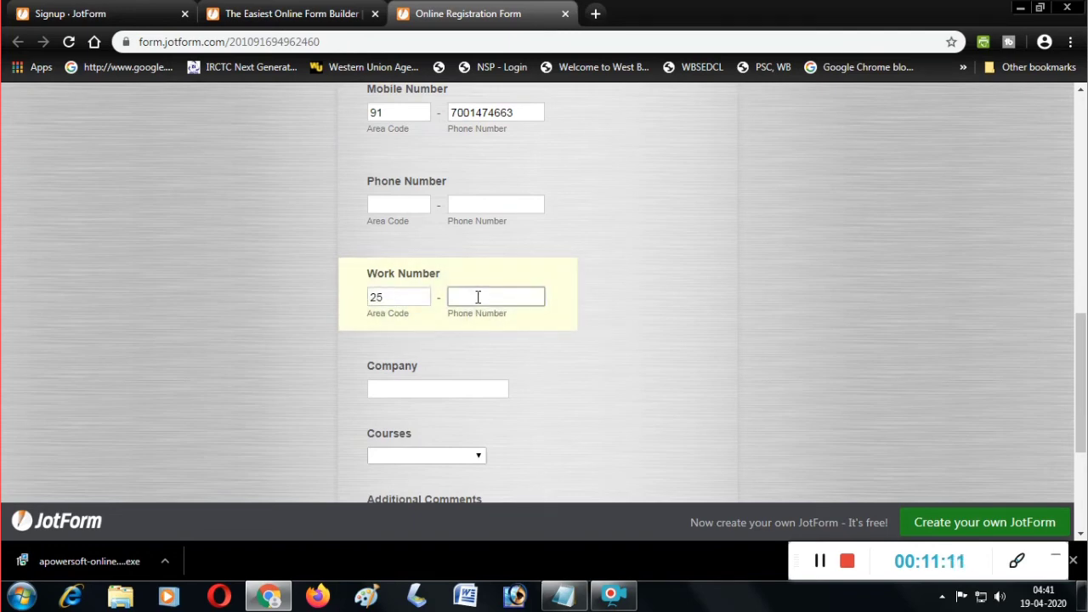
double_click(376, 296)
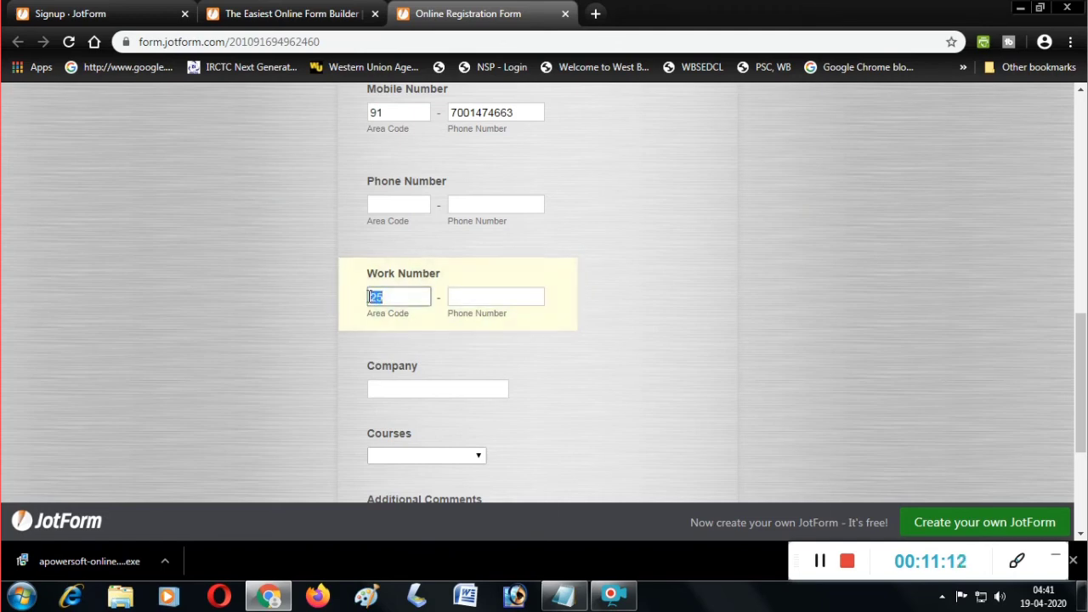
key(BackSpace)
text(91)
click(480, 297)
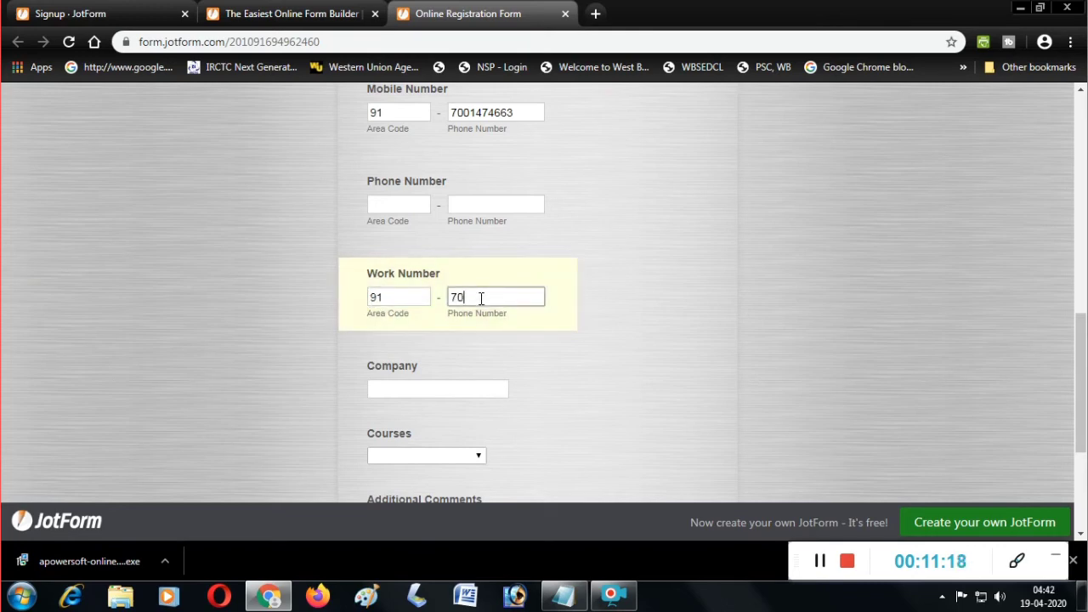
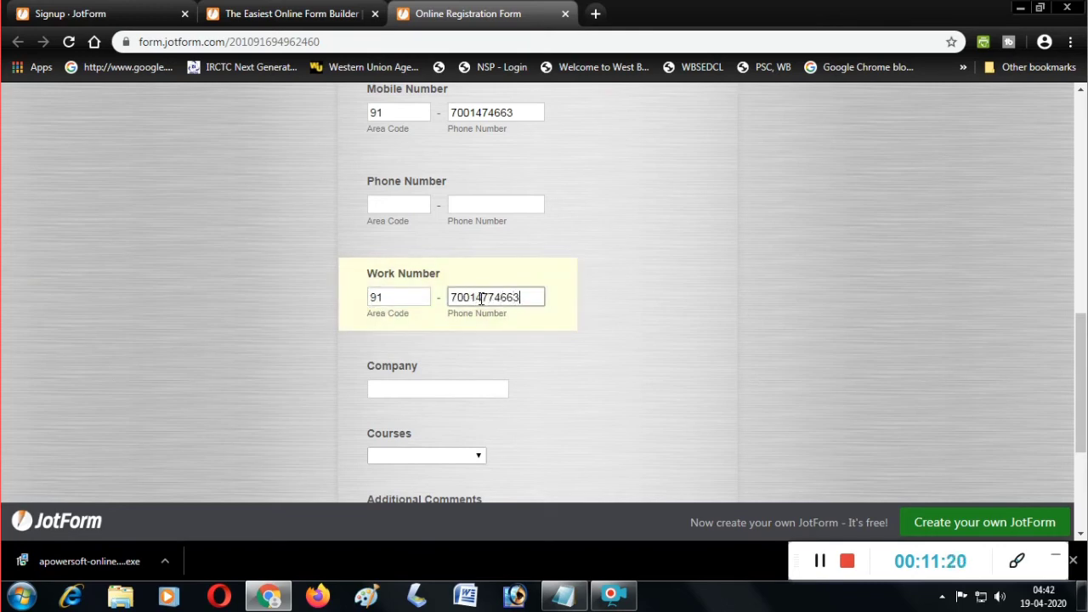
scroll(480, 299, down, 1)
Enter the company name and choose Windows 8 as the course.
click(457, 311)
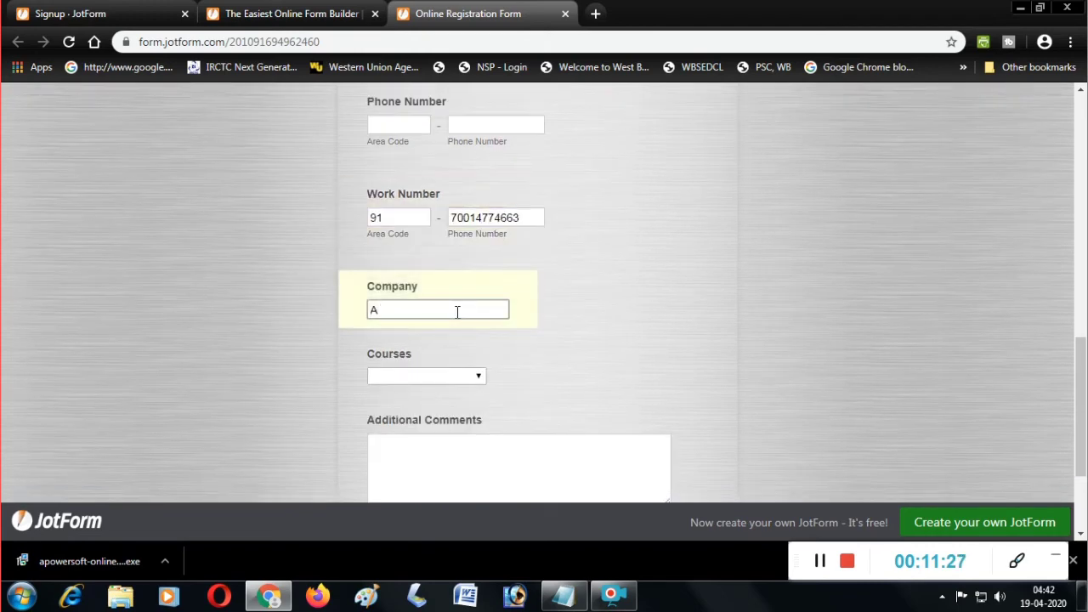
text(bduldigital )
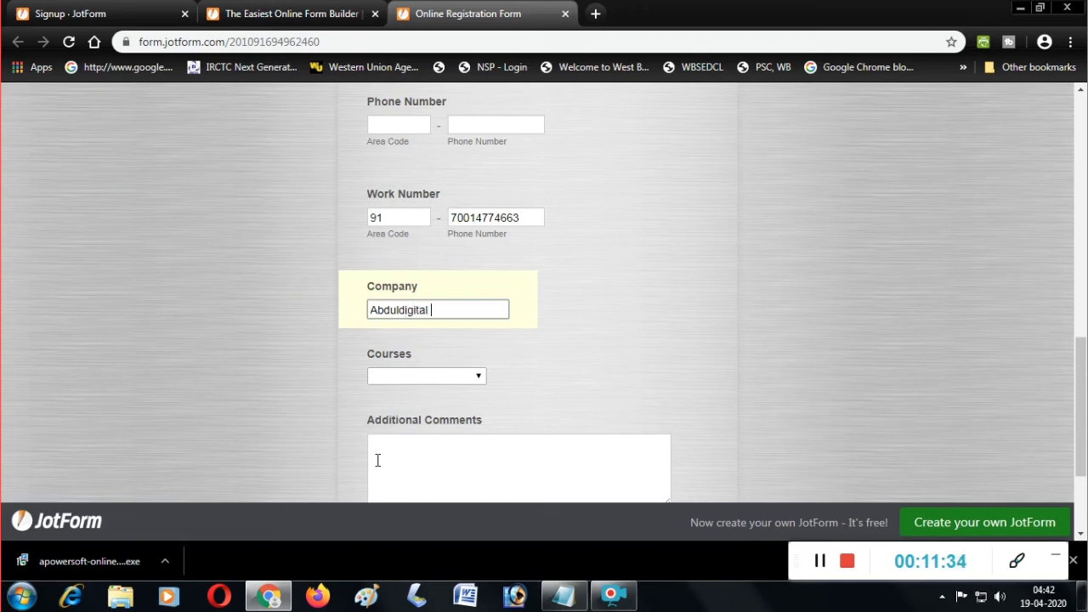
text(Expert)
key(Tab)
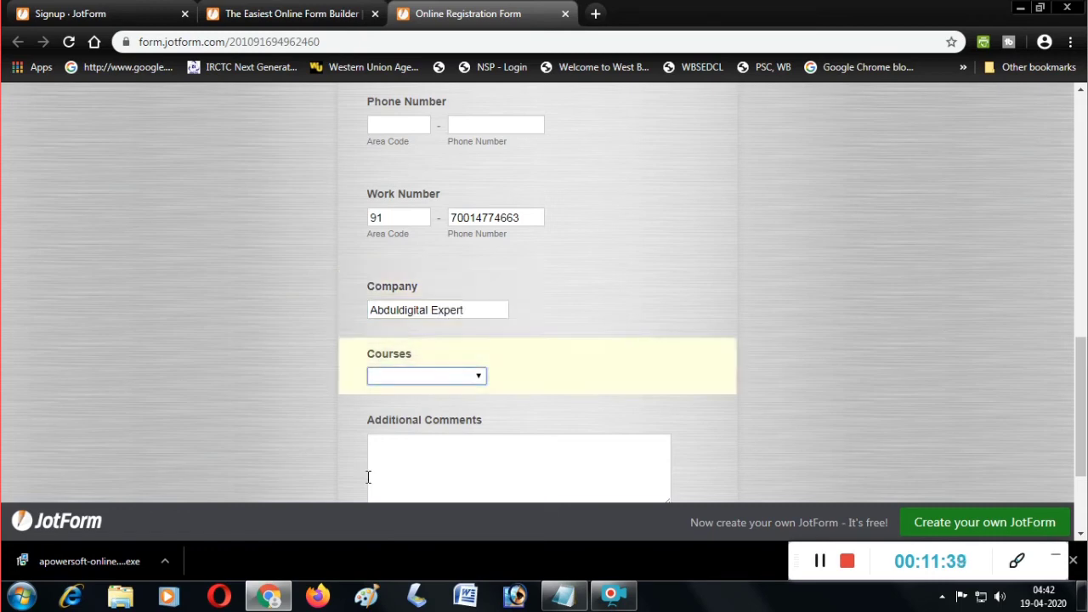
click(472, 379)
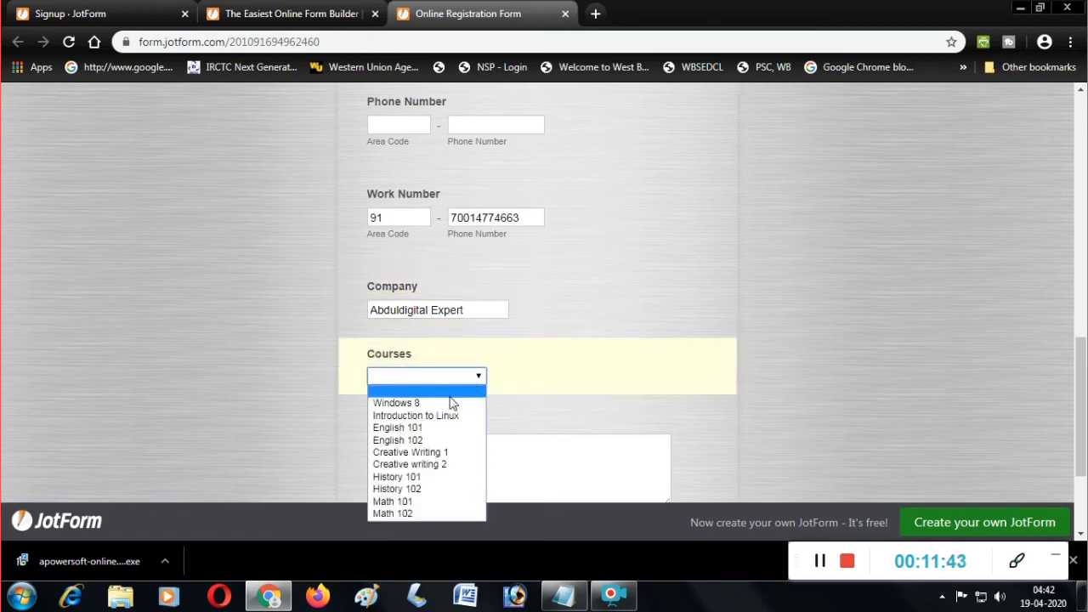
click(404, 403)
scroll(442, 396, down, 2)
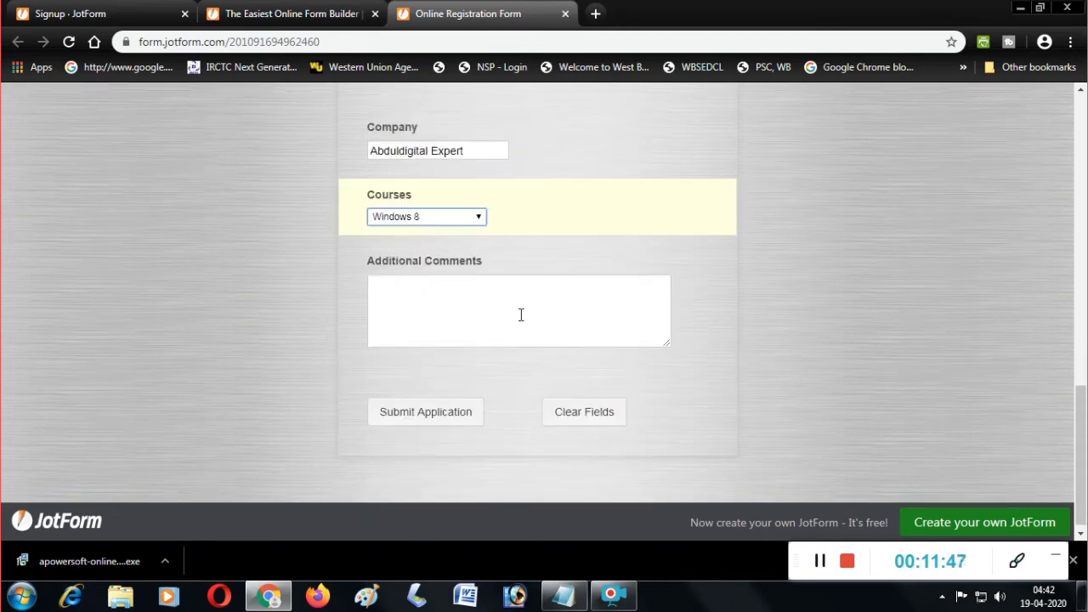
Write the comment 'Hey Sir I Willbe traning your computer course', correcting typos.
click(526, 297)
text(H)
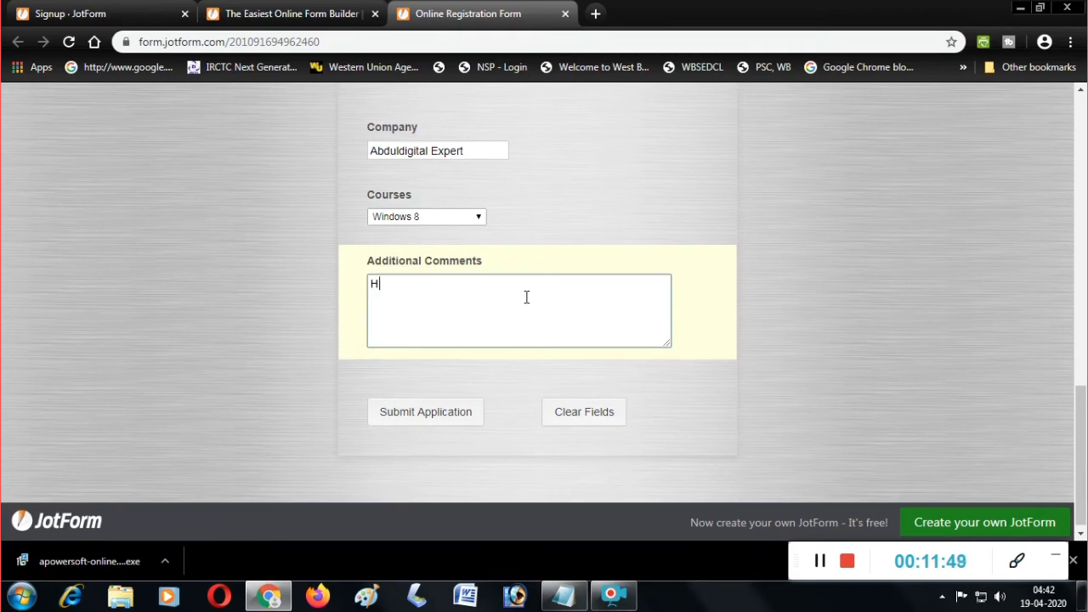
text(ey Sir I Will)
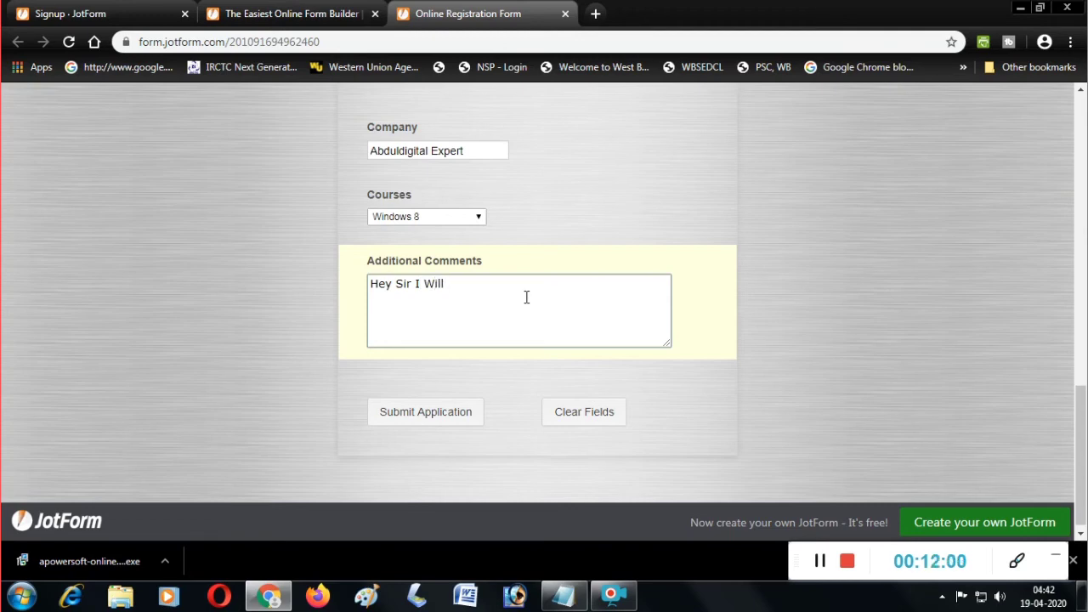
text(be tRANING yOUR )
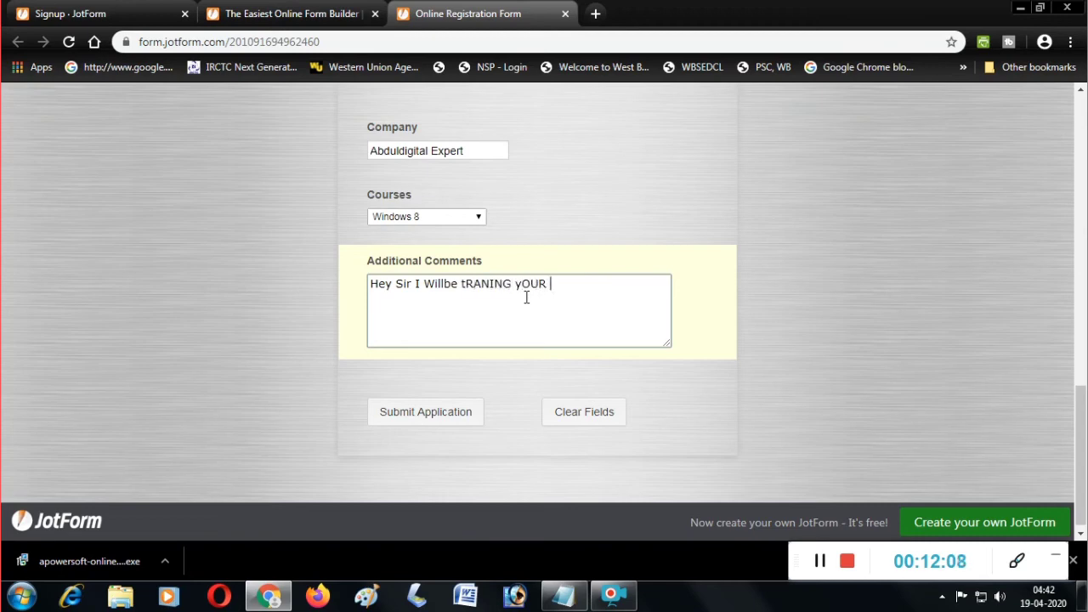
text(cOMP[U)
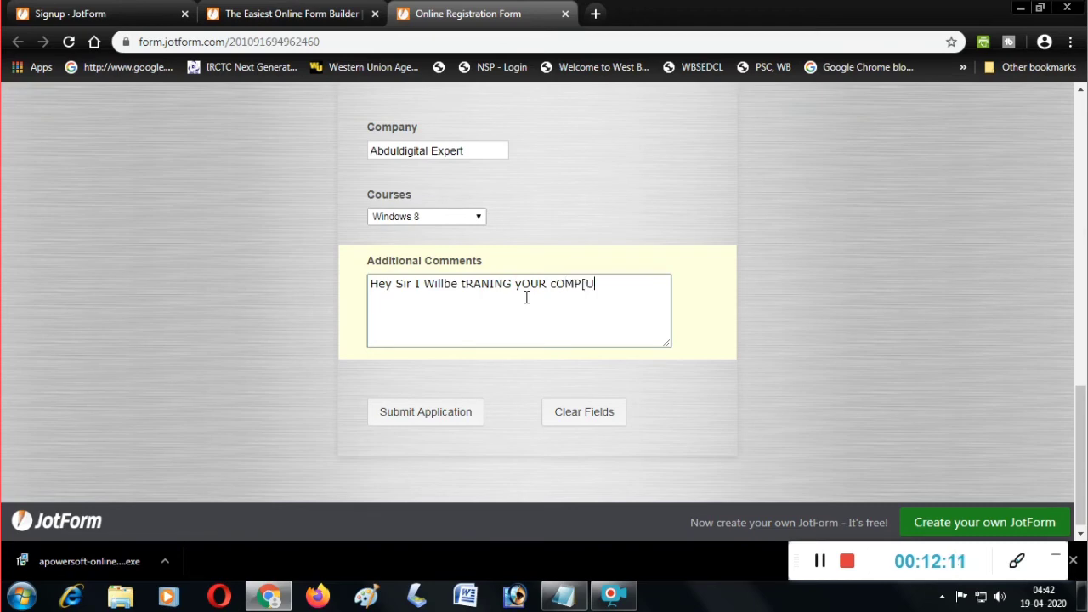
text(TER)
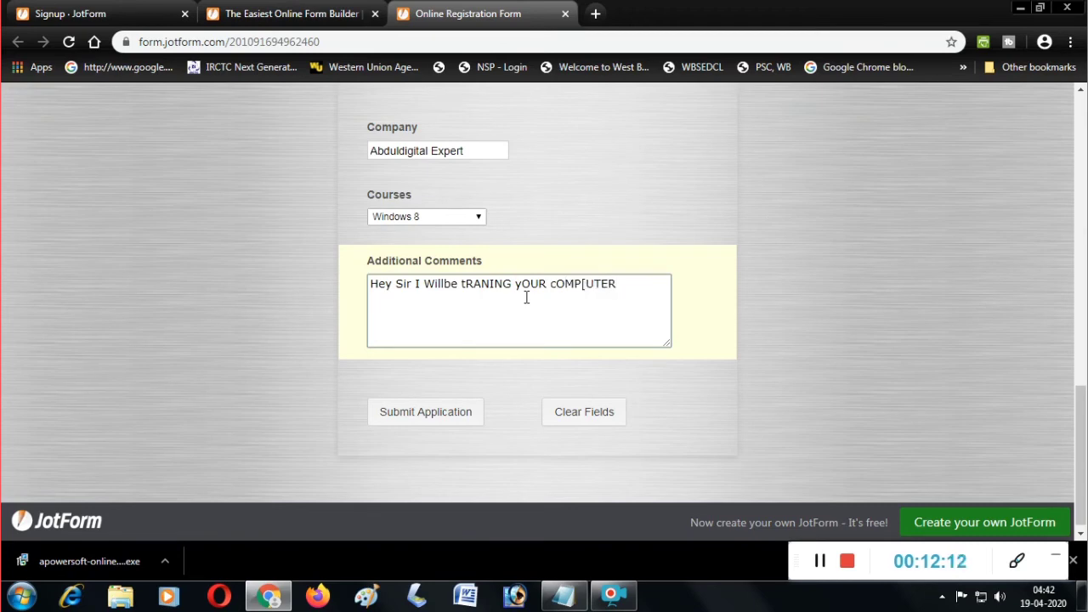
click(586, 287)
key(BackSpace)
key(BackSpace)
key(BackSpace)
key(BackSpace)
key(BackSpace)
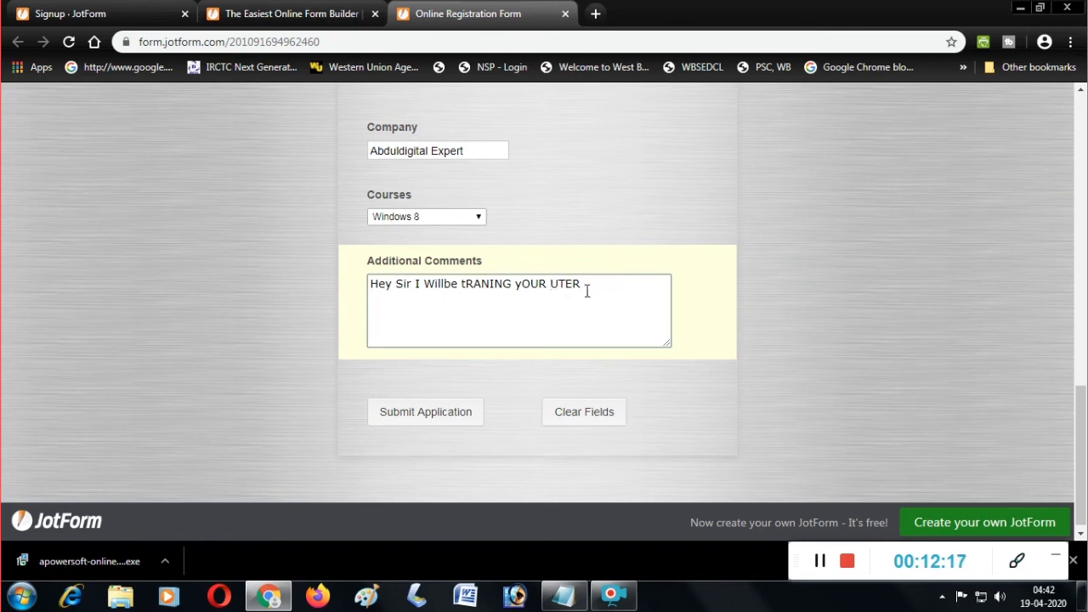
click(601, 281)
drag(584, 284, 463, 275)
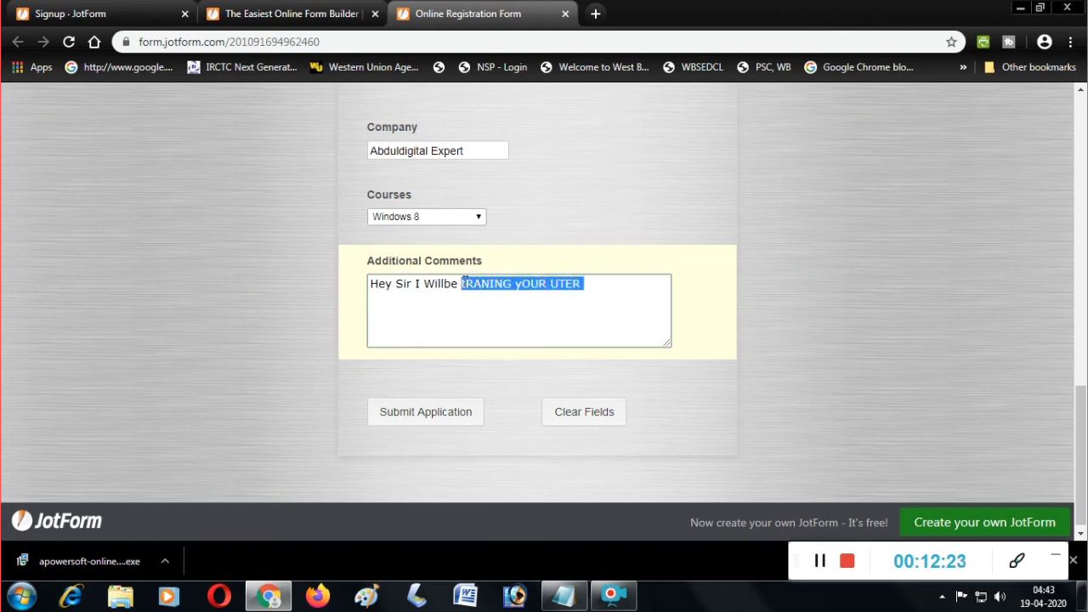
text(traning)
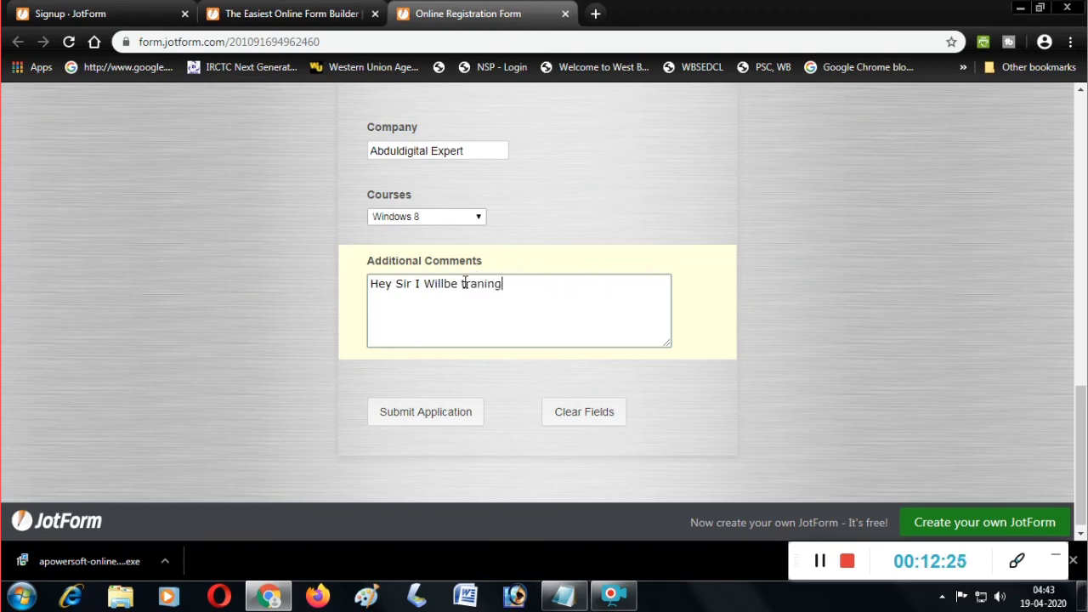
text( your computer )
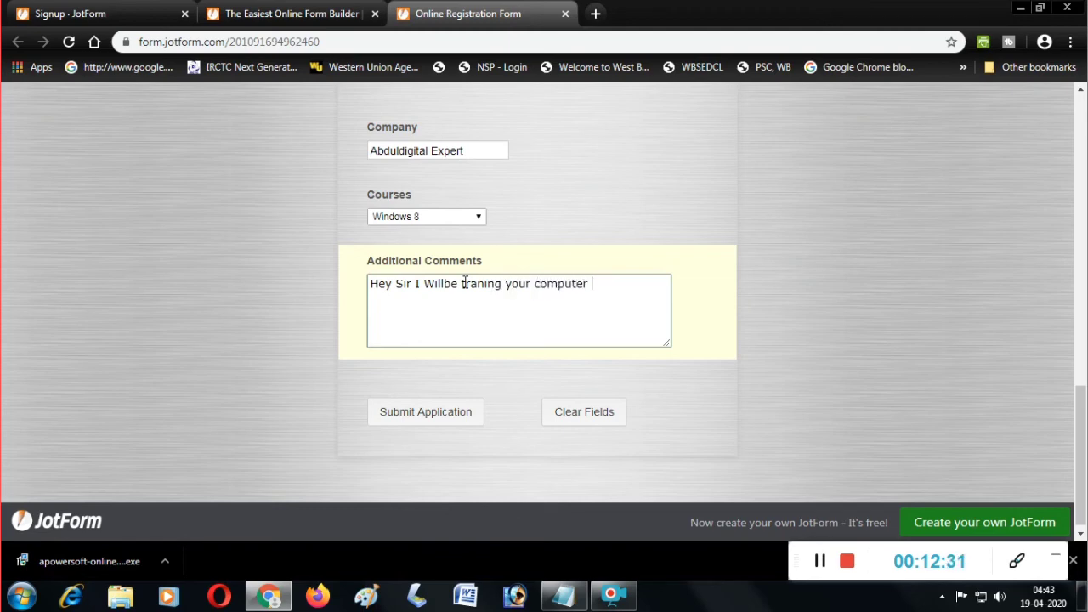
text(course)
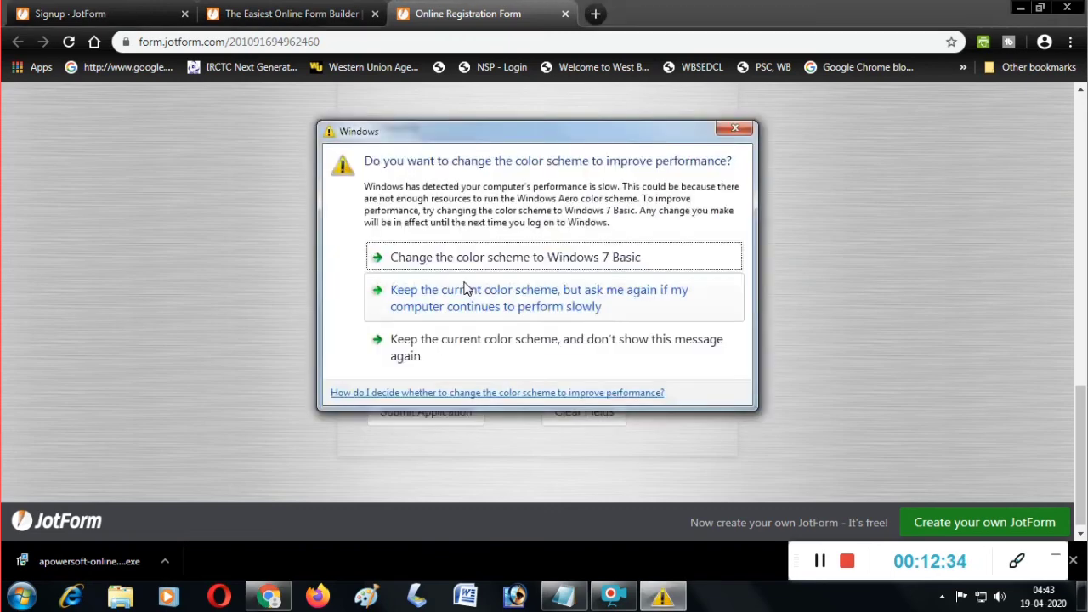
Dismiss the Windows colour scheme prompt and submit the registration form.
click(722, 134)
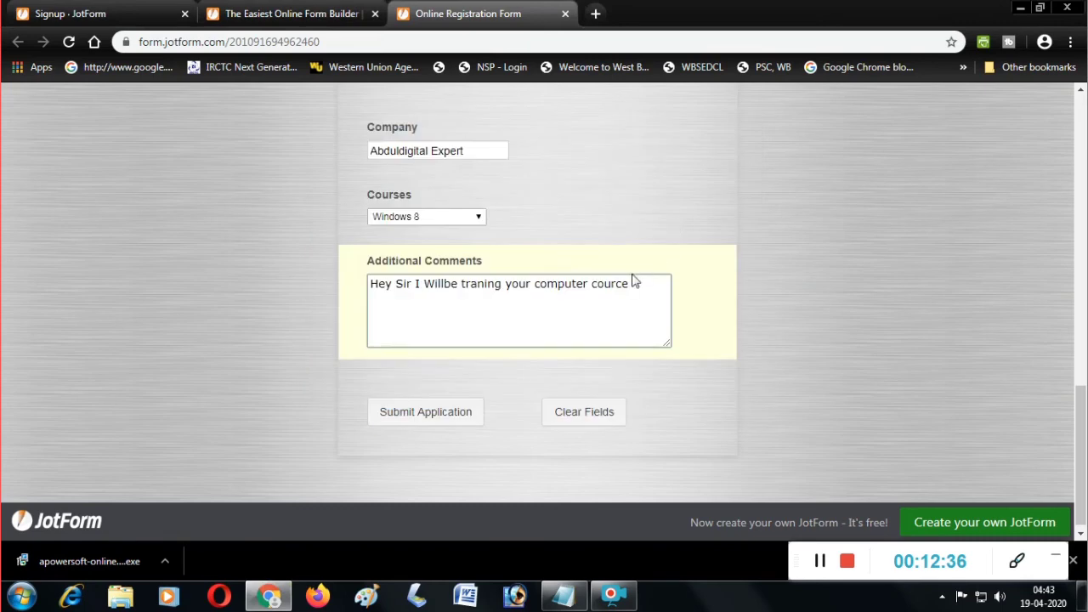
text(se)
click(438, 416)
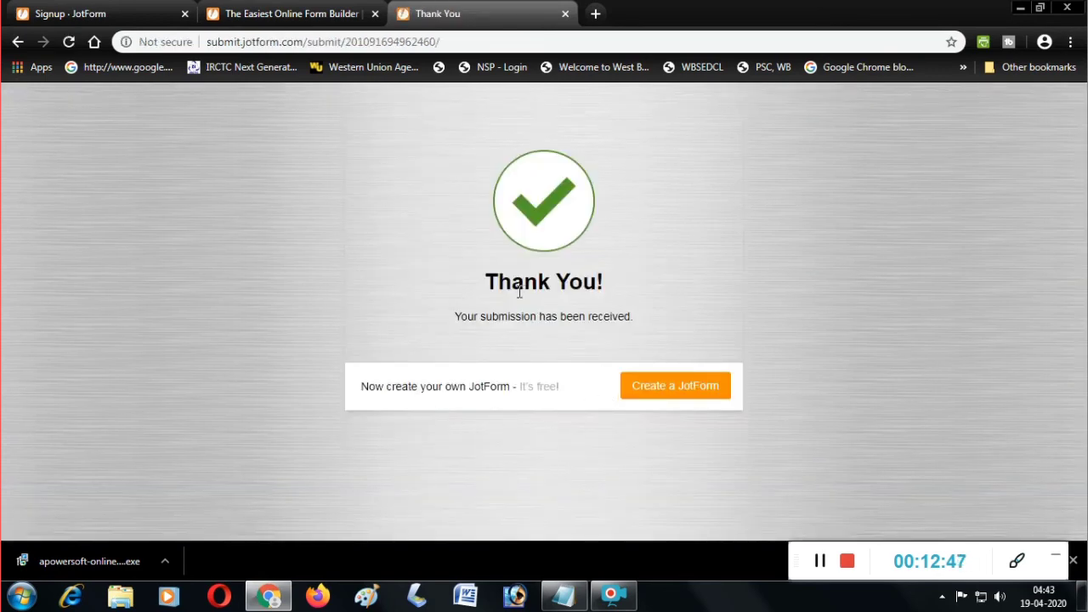
drag(490, 289, 602, 300)
click(654, 263)
Go to Google in a new tab and sign in with the account's e-mail address.
click(595, 14)
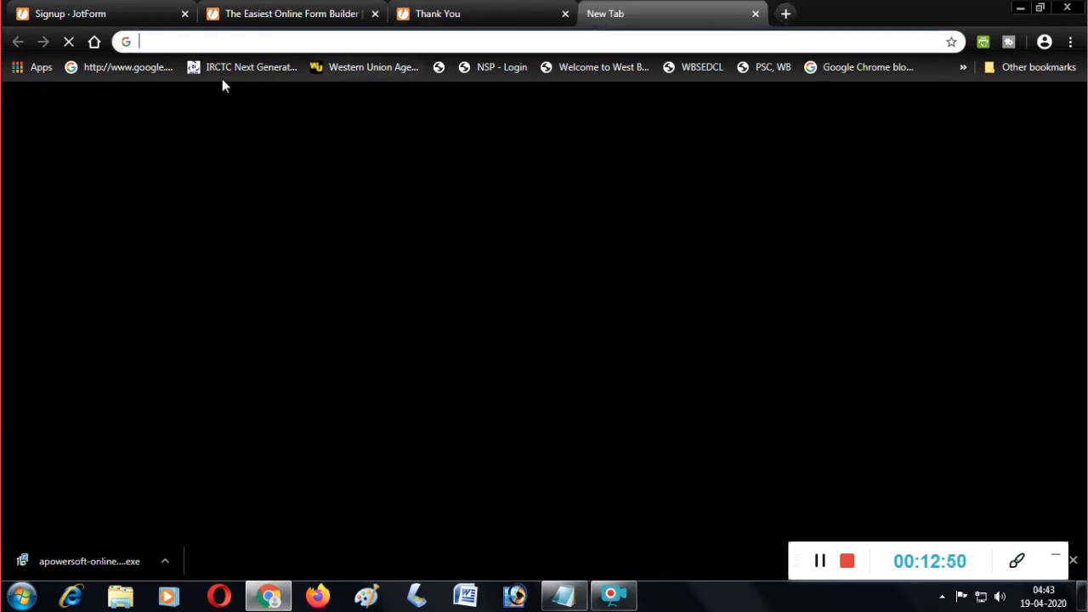
click(136, 68)
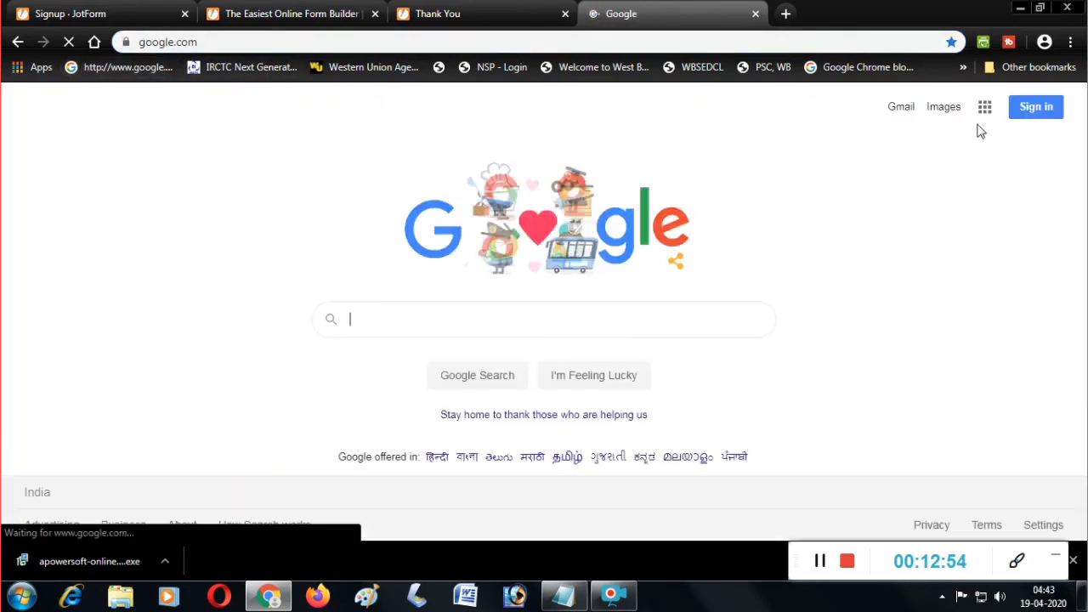
click(1036, 108)
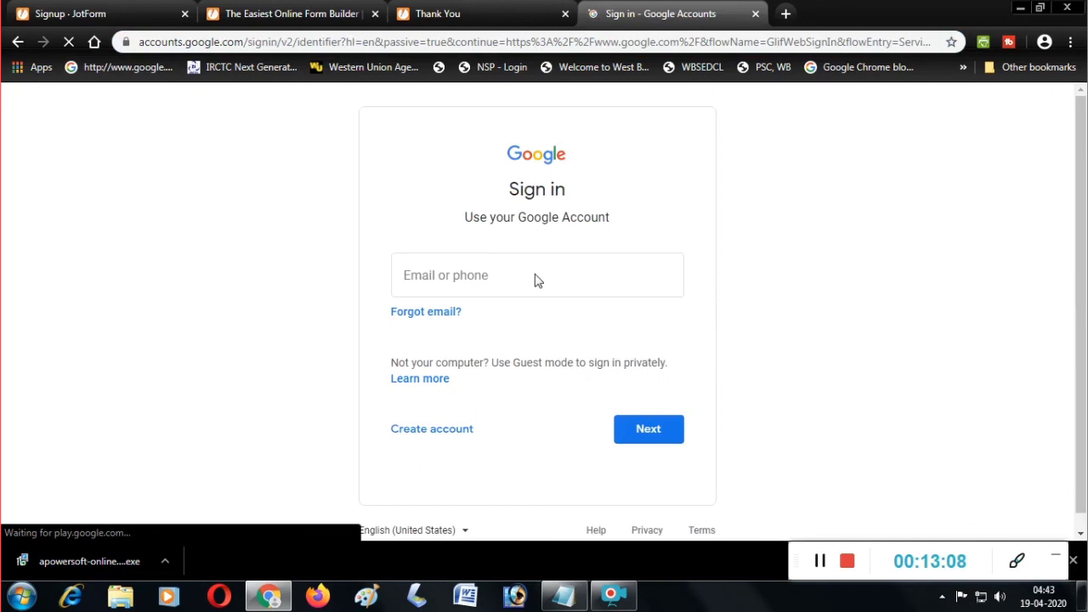
click(527, 275)
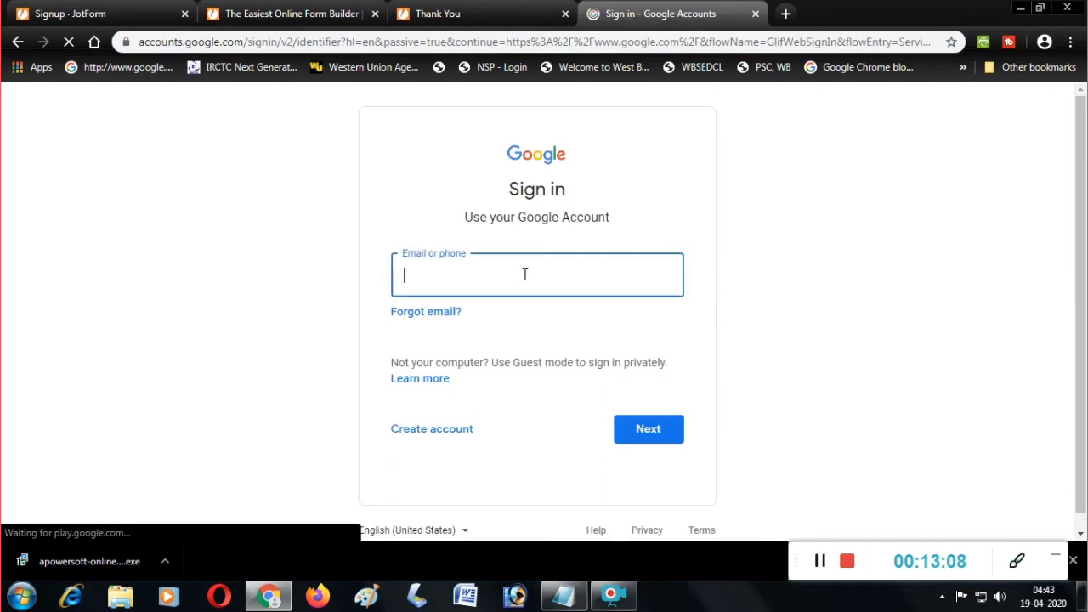
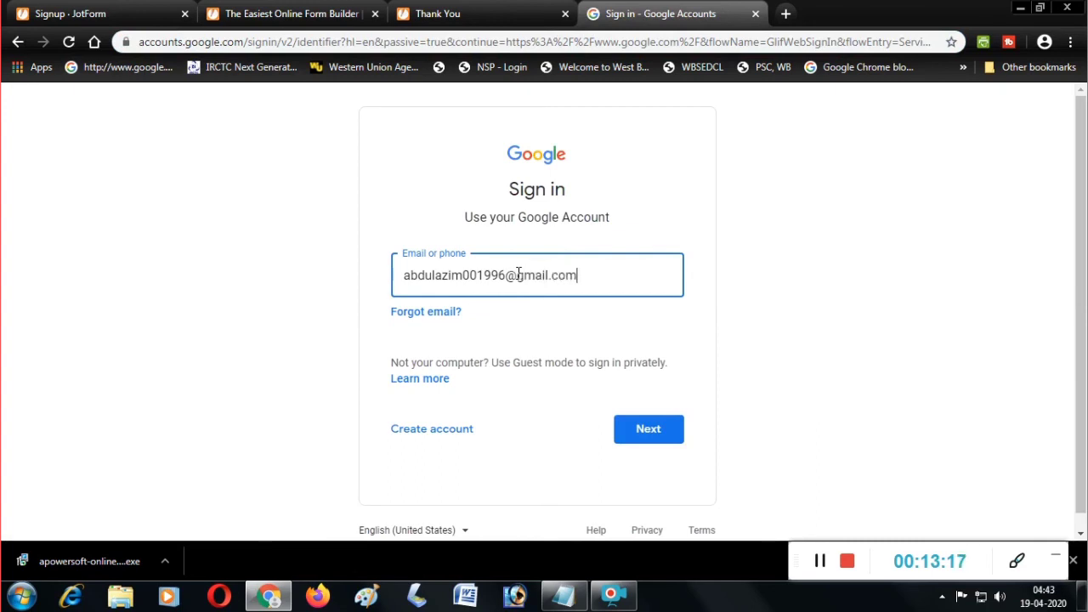
key(Return)
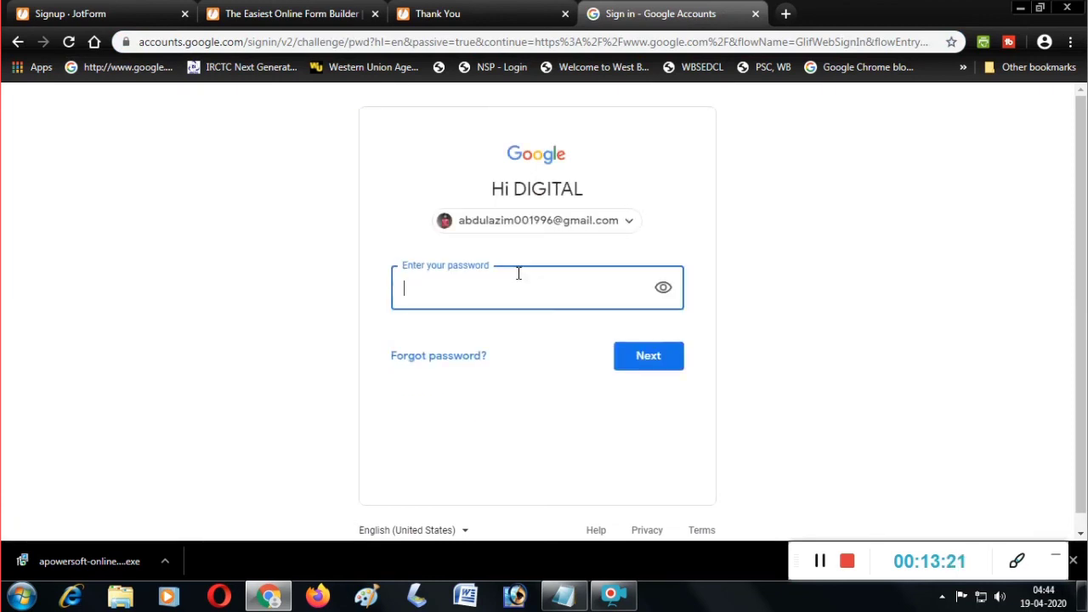
Enter the account password, then open the Online Registration Form email in Gmail.
text(•••••••••••)
key(Return)
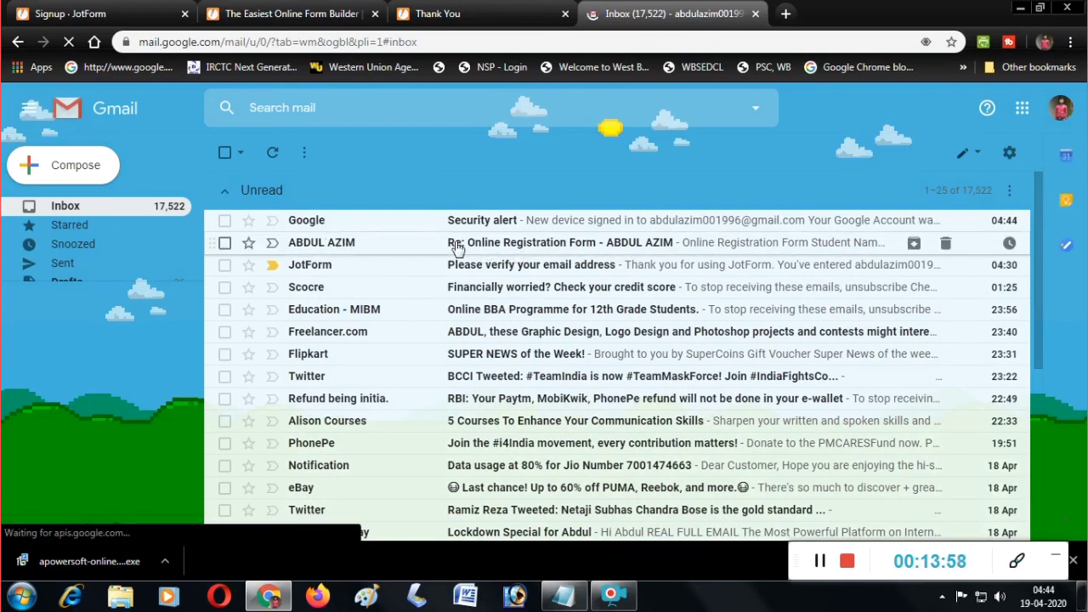
click(488, 244)
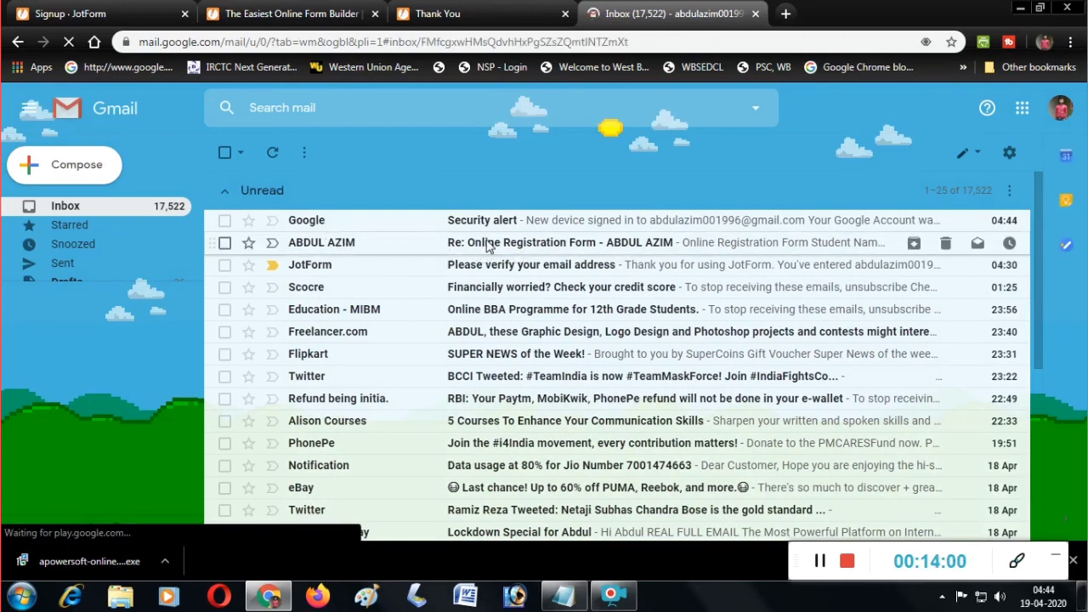